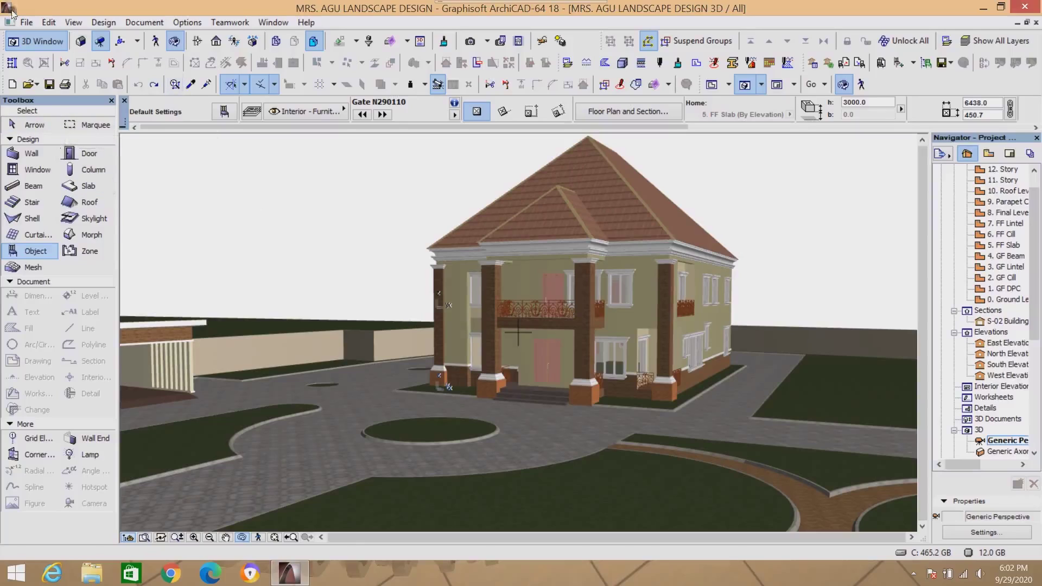
# Check the 3D Save as file formats, keeping U3D, then cancel without saving.
pyautogui.click(25, 23)
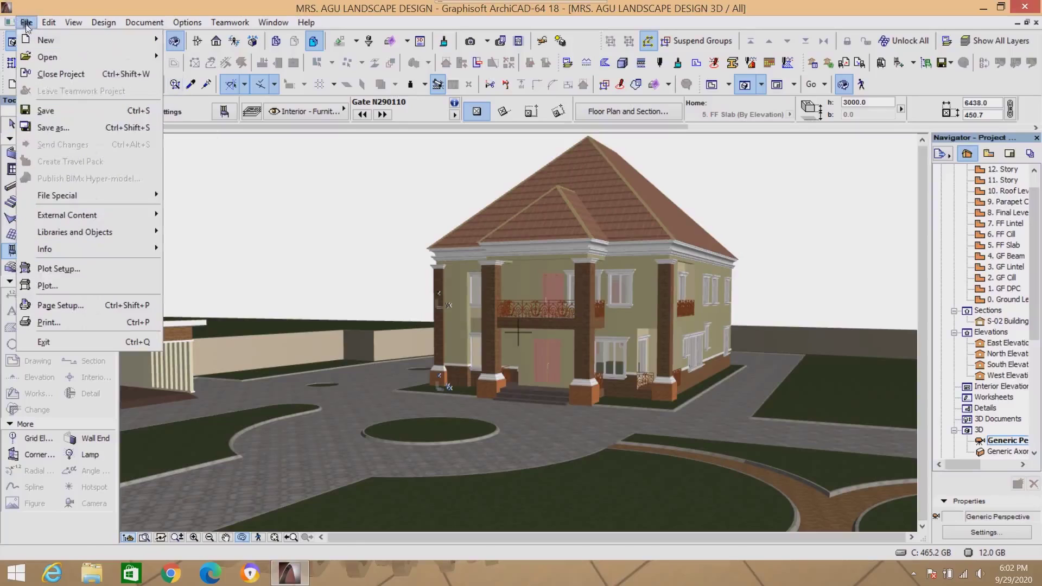
pyautogui.click(49, 128)
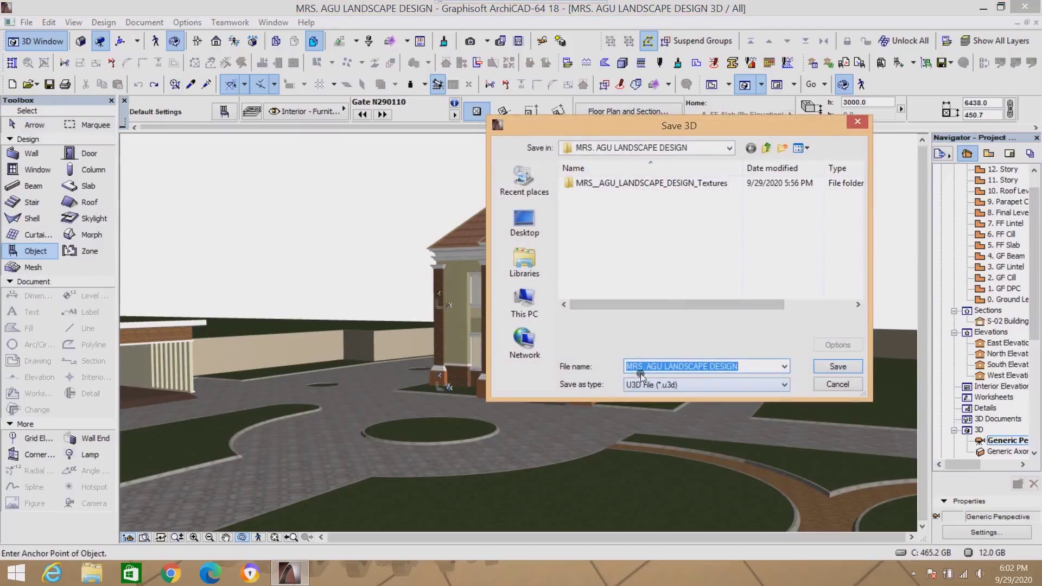
pyautogui.click(785, 385)
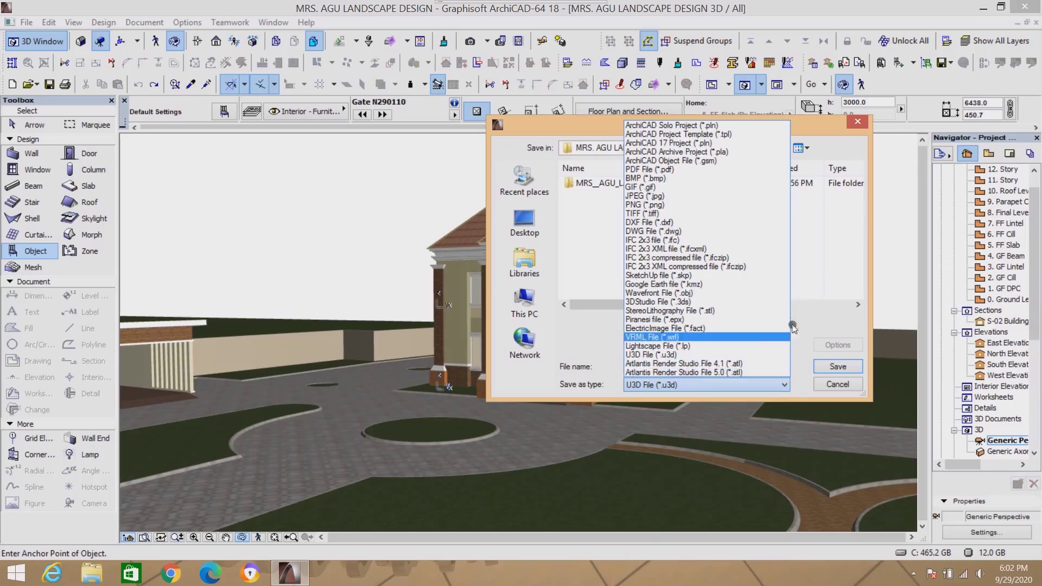
pyautogui.click(808, 292)
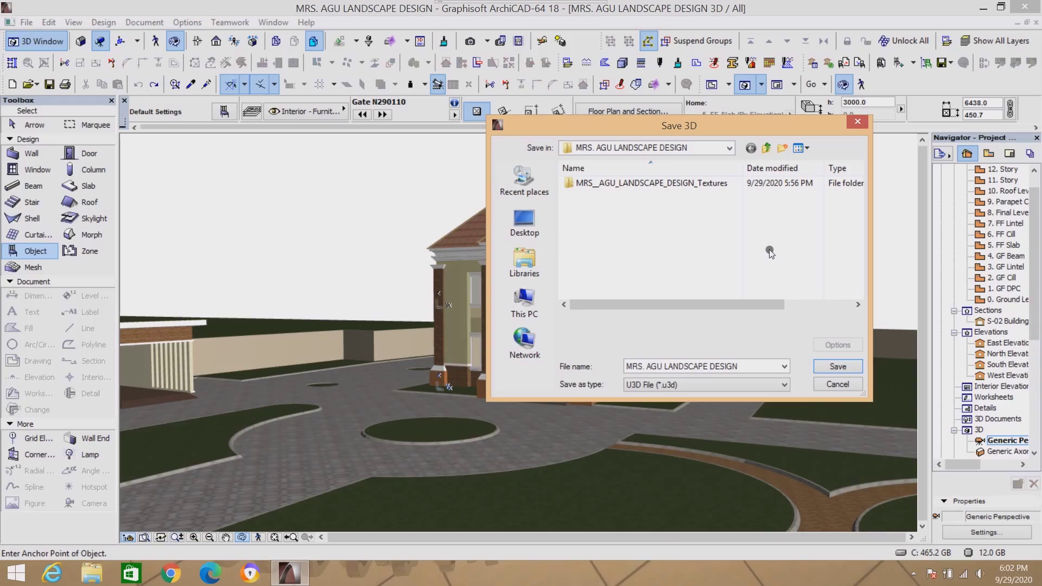
pyautogui.click(855, 123)
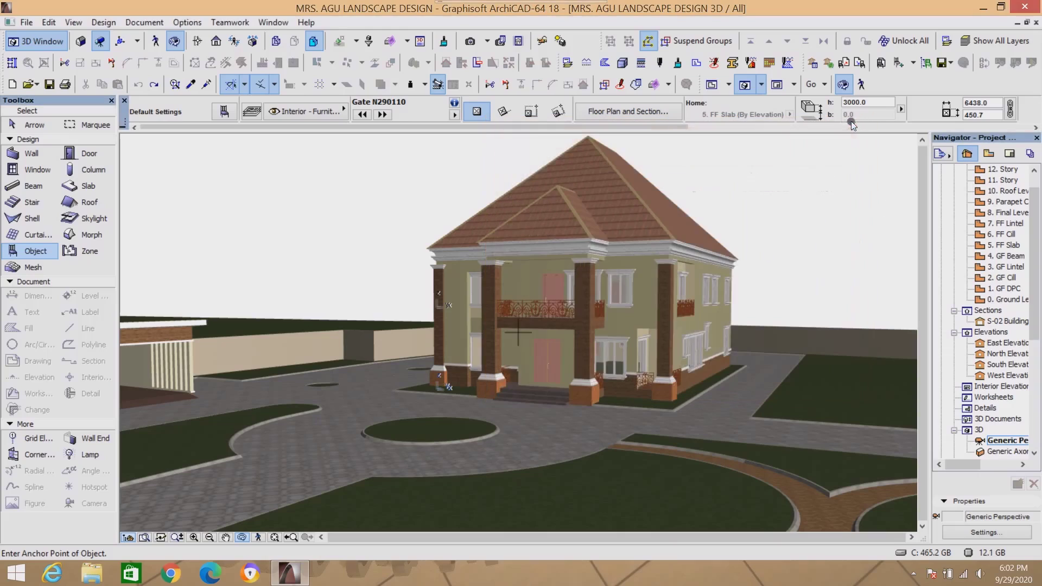
# In Chrome, search 'ARCHICAD TO LUMION BRIDGE FREE DOWNLOAD LINK' and open Lumion's LiveSync for ArchiCAD page.
pyautogui.click(984, 11)
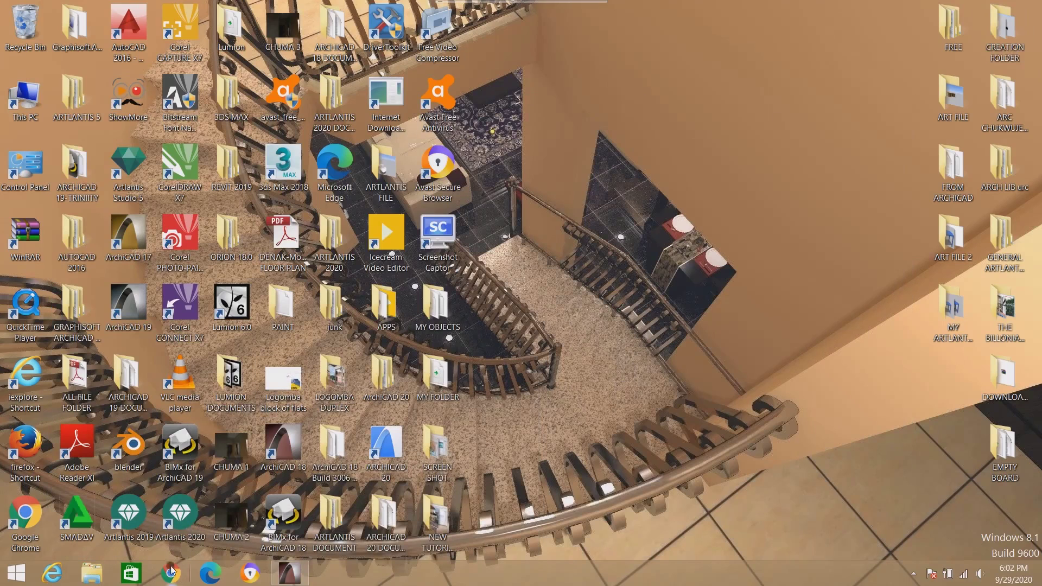
pyautogui.doubleClick(29, 527)
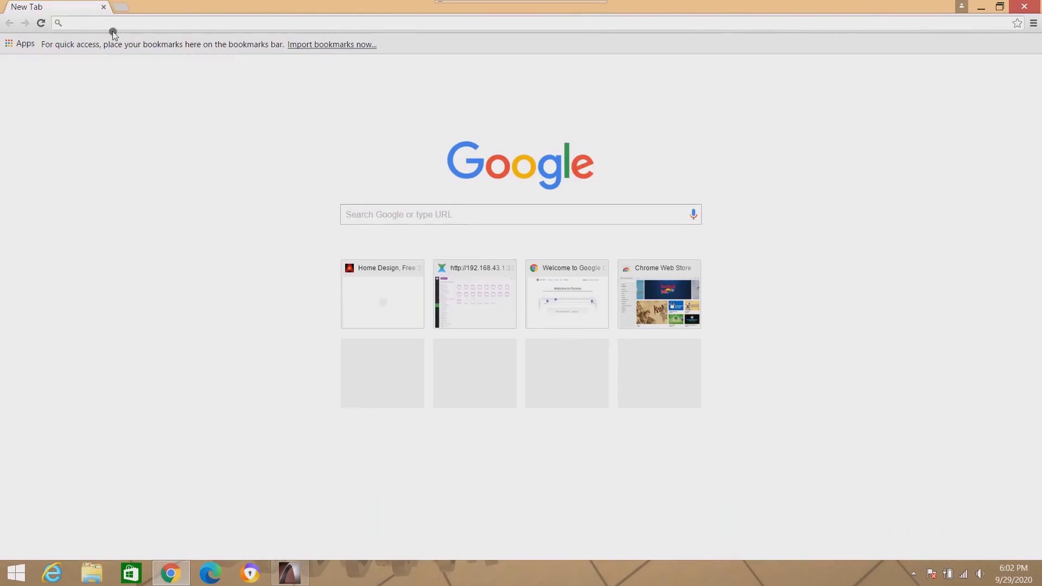
pyautogui.write('ARchibaseplanet.com')
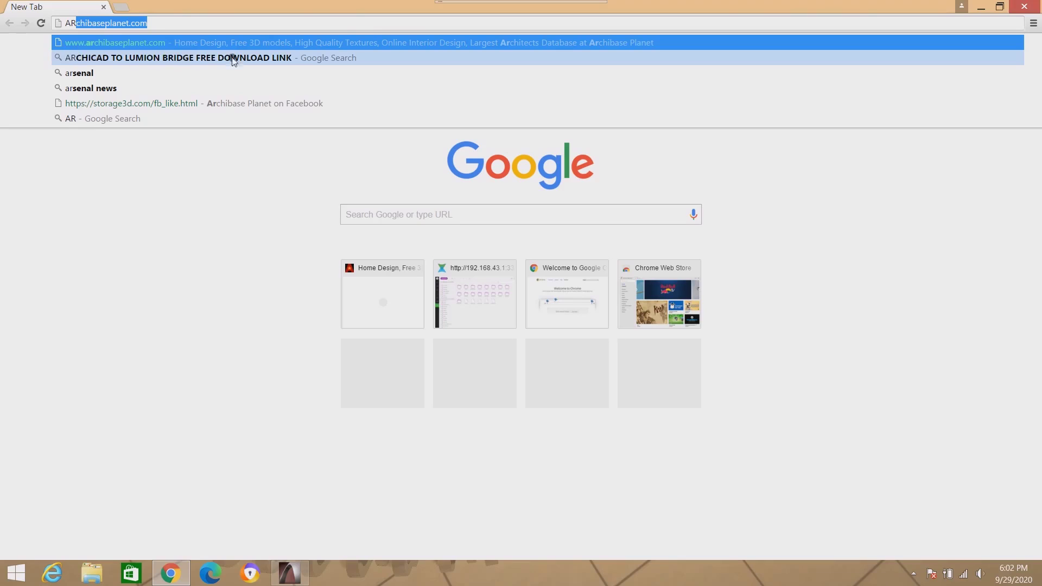
pyautogui.click(283, 58)
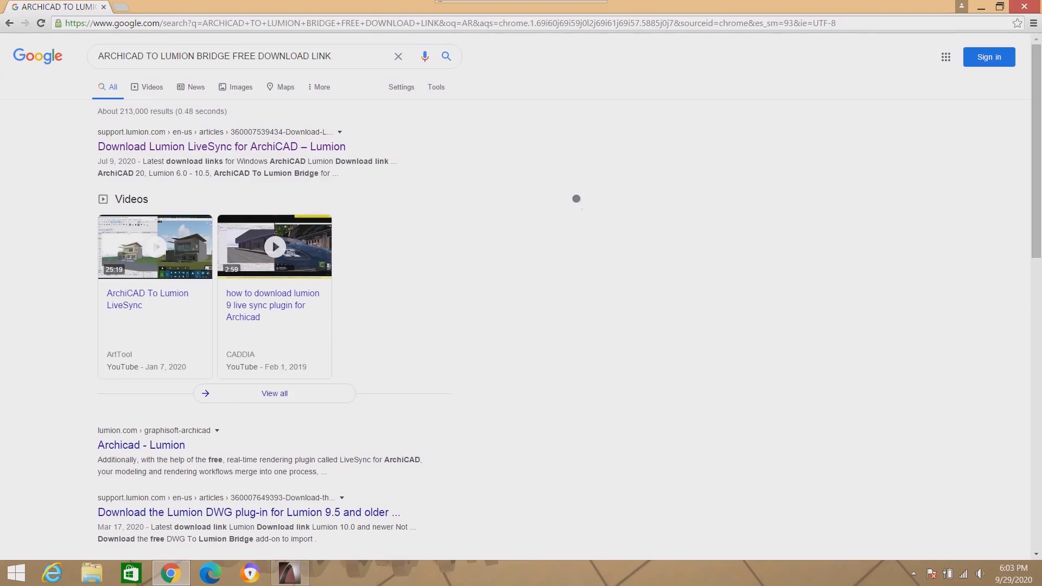
pyautogui.scroll(-4, 512, 210)
pyautogui.scroll(4, 512, 210)
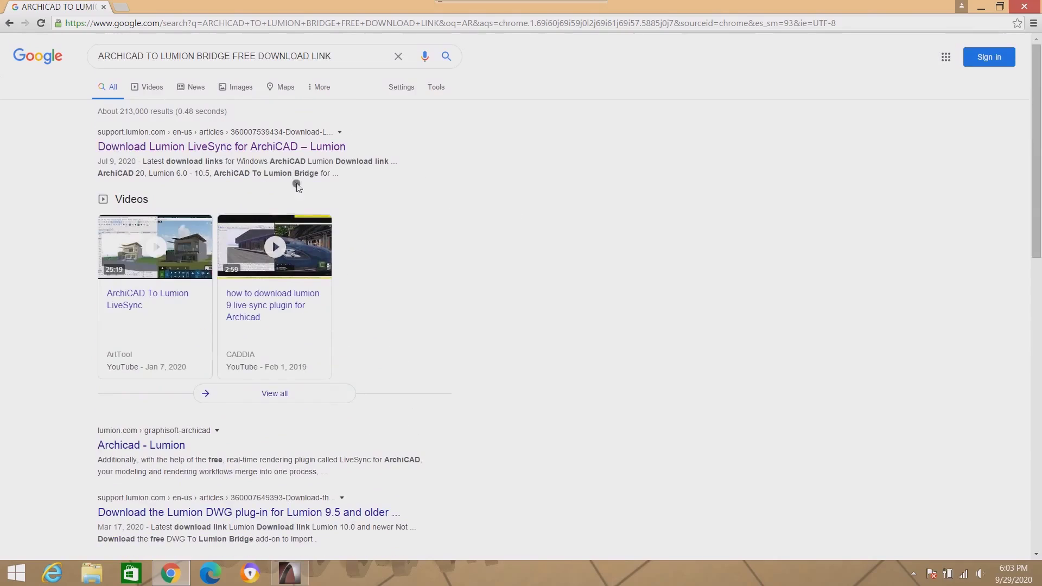
pyautogui.click(210, 147)
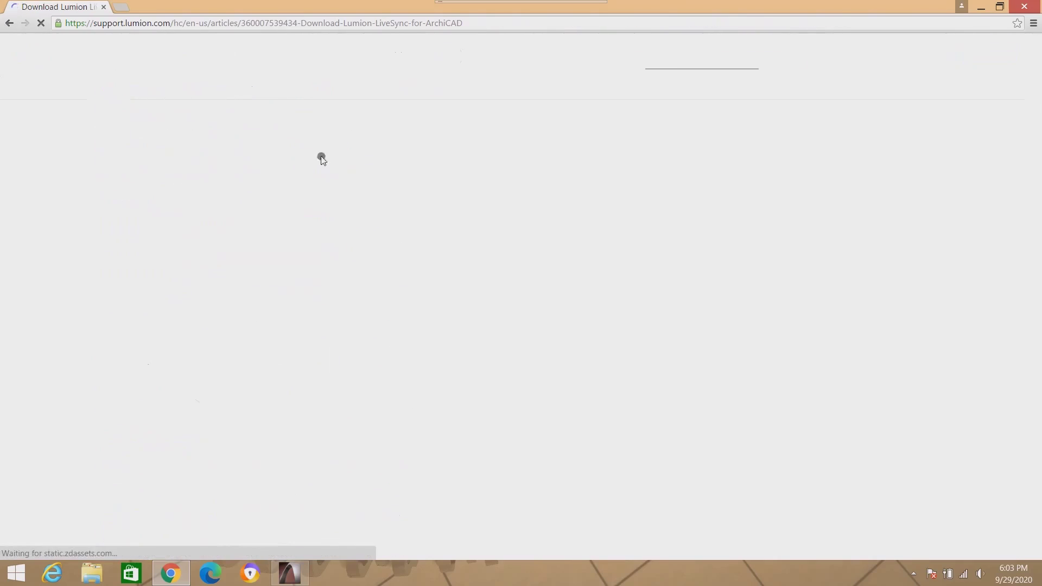
# Download 'ArchiCAD To Lumion Bridge for ArchiCAD 18' from the Lumion 6.0 - 10.5 older-links row.
pyautogui.scroll(-10, 461, 170)
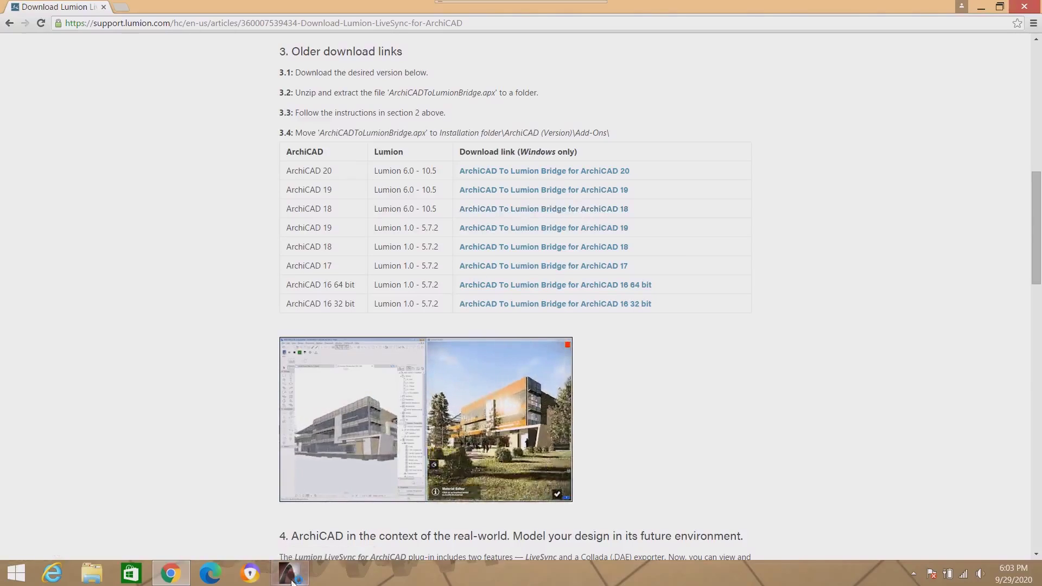
pyautogui.moveTo(289, 574)
pyautogui.click(285, 509)
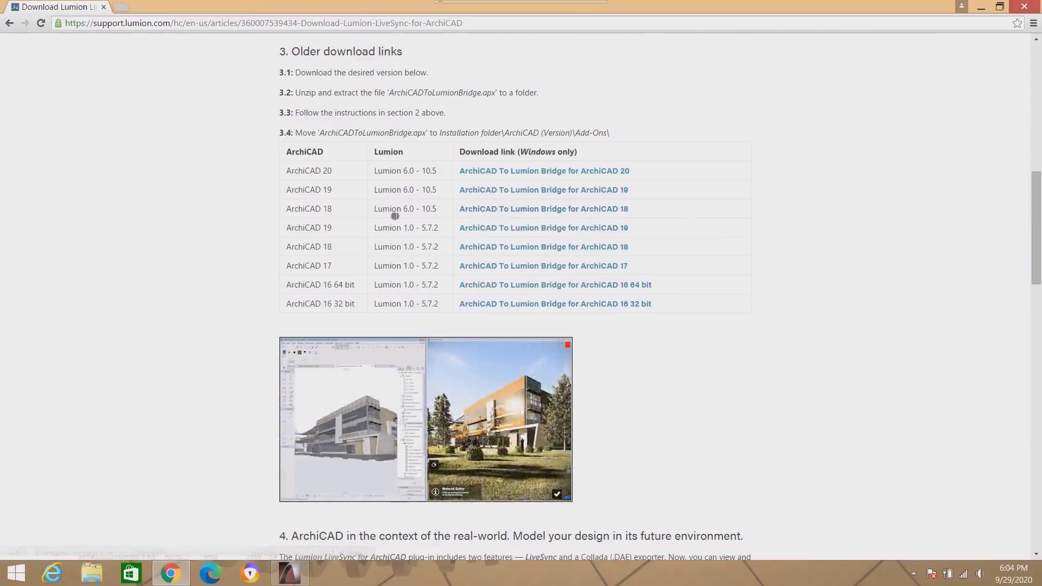
pyautogui.click(522, 210)
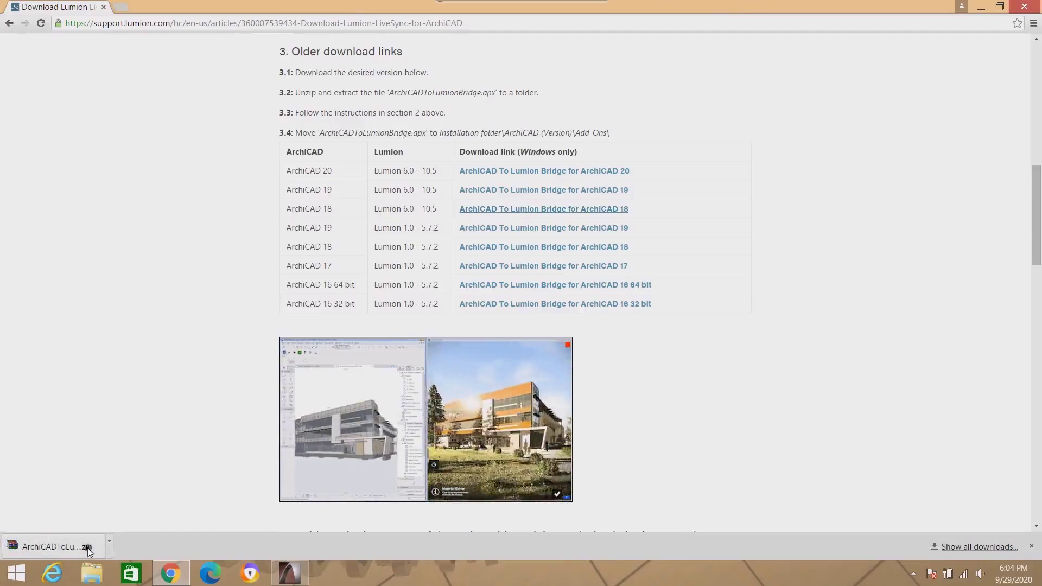
# Show ArchiCADToLumionBridge-ArchiCAD18-Unicode.zip in Downloads and extract it to the default folder.
pyautogui.click(109, 542)
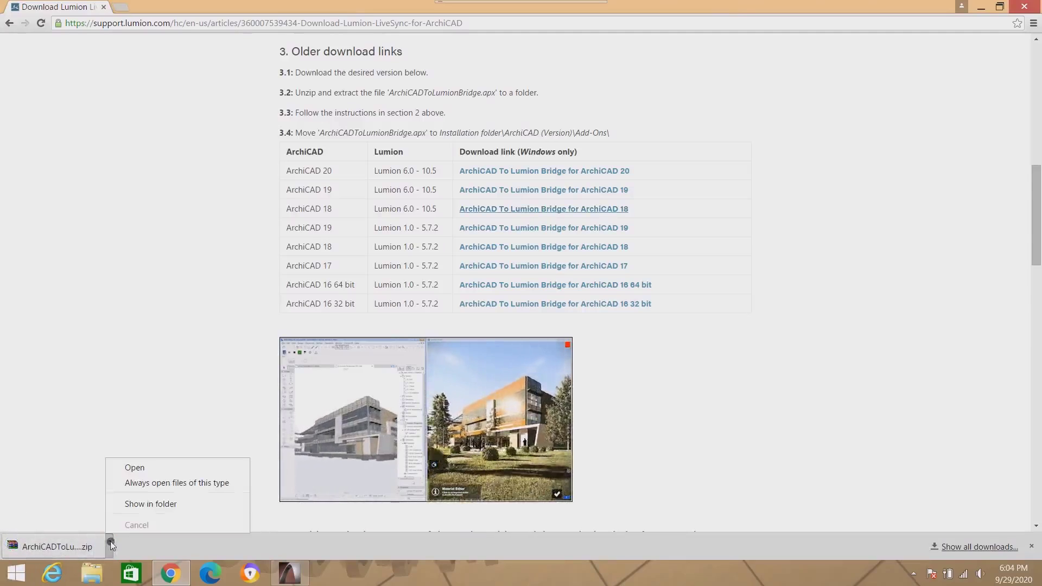
pyautogui.click(148, 503)
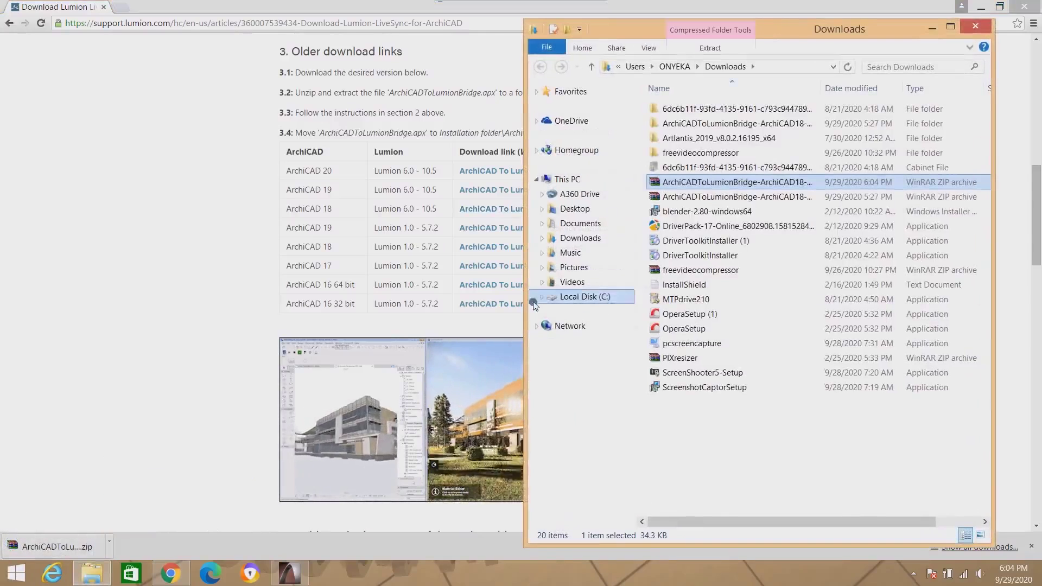
pyautogui.rightClick(730, 184)
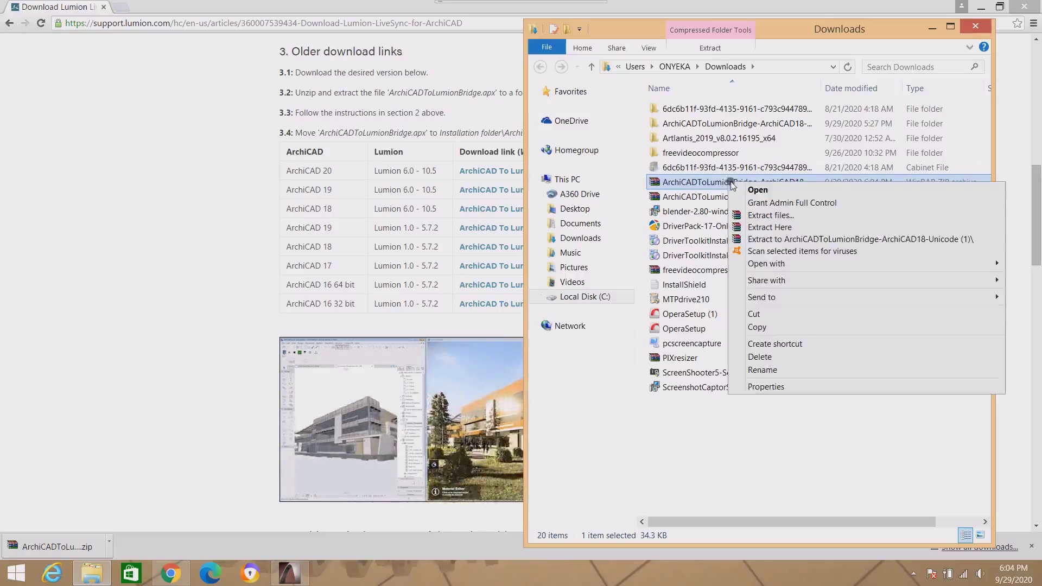
pyautogui.click(760, 216)
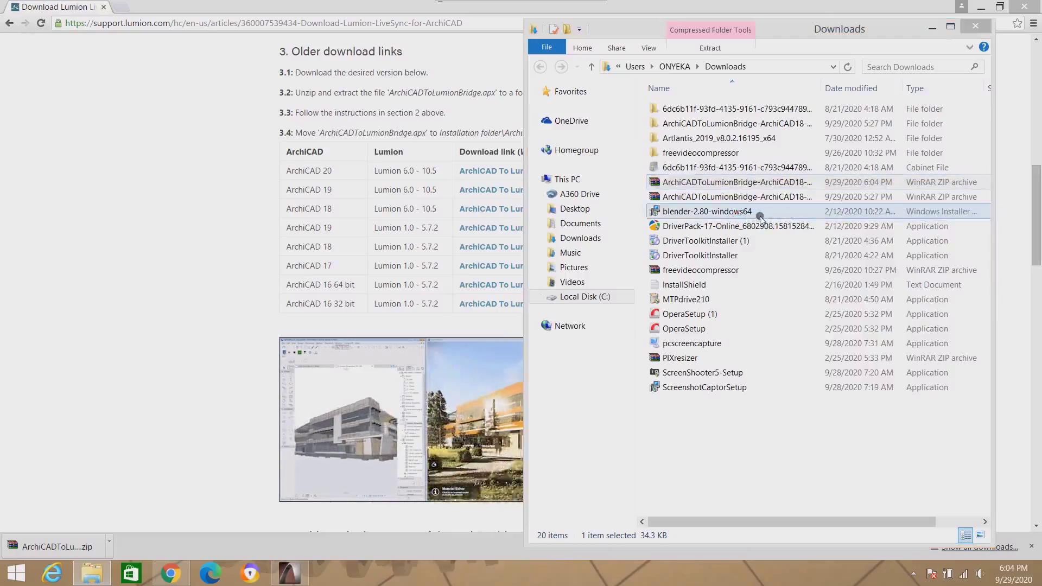
pyautogui.click(543, 423)
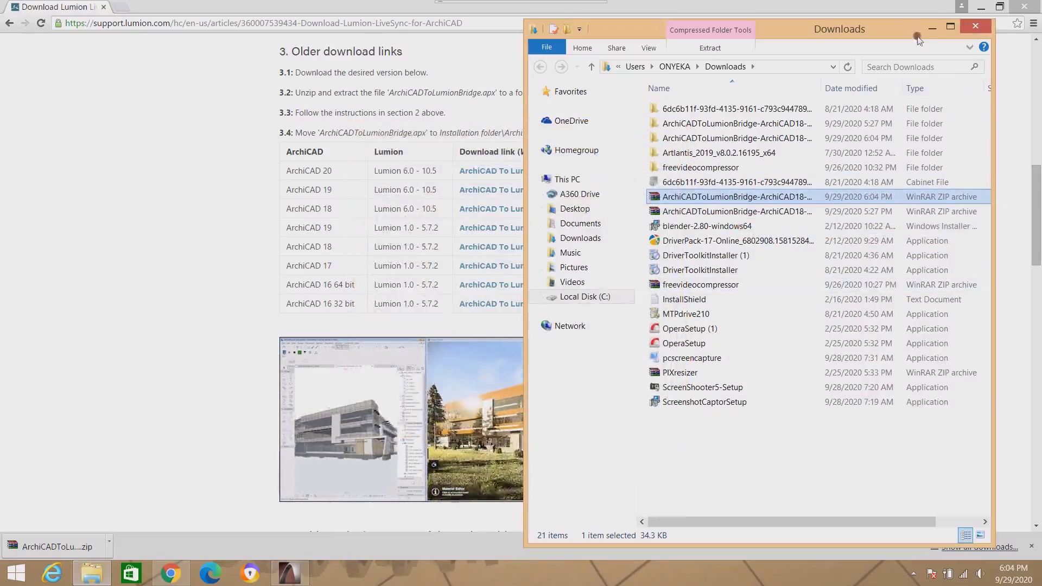
pyautogui.moveTo(879, 33); pyautogui.dragTo(811, 92)
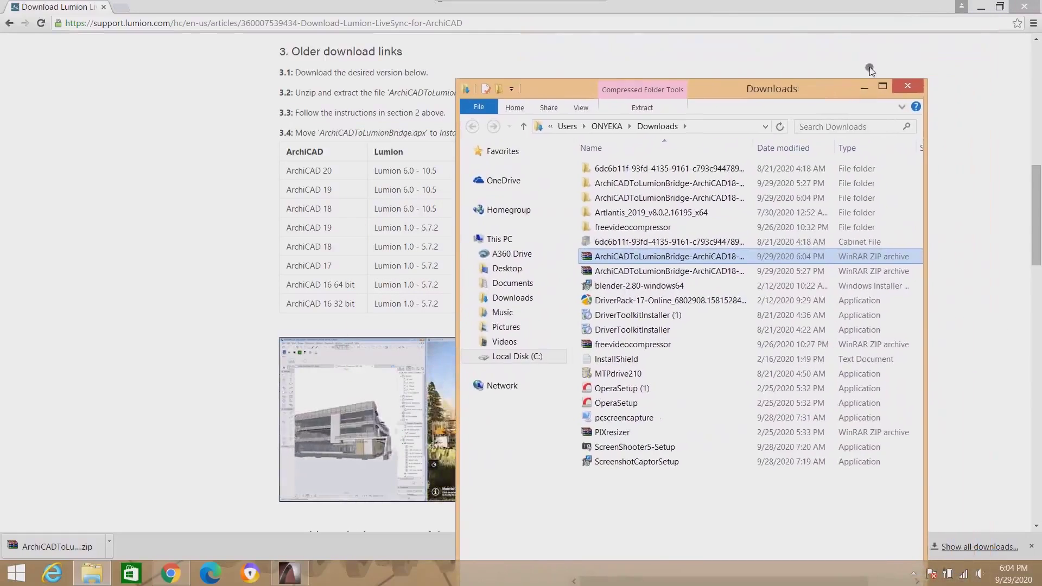
pyautogui.click(1023, 7)
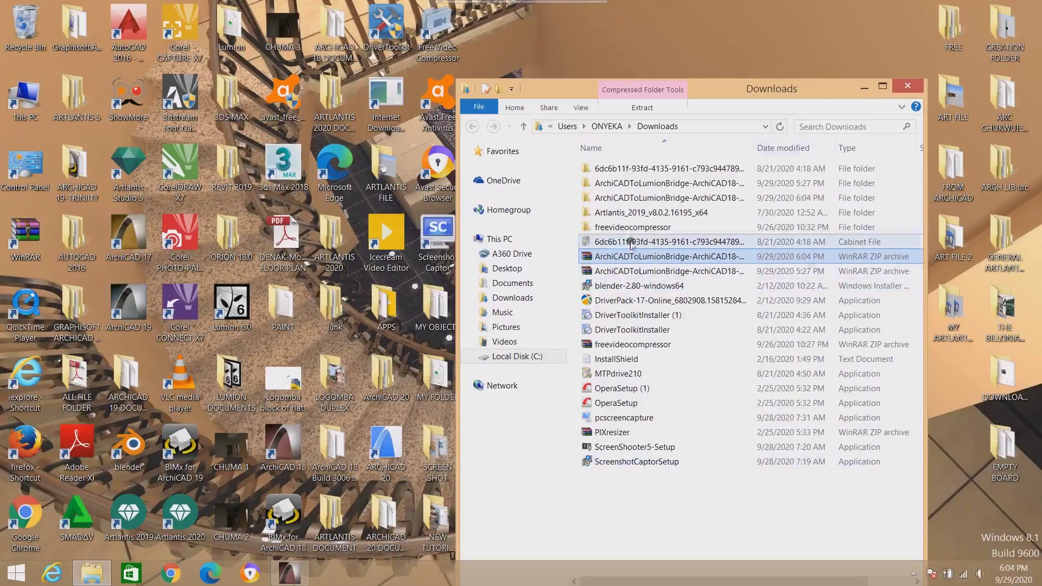
# Copy ArchiCADToLumionBridge.apx from the extracted folder, then go to Local Disk (C:).
pyautogui.doubleClick(611, 199)
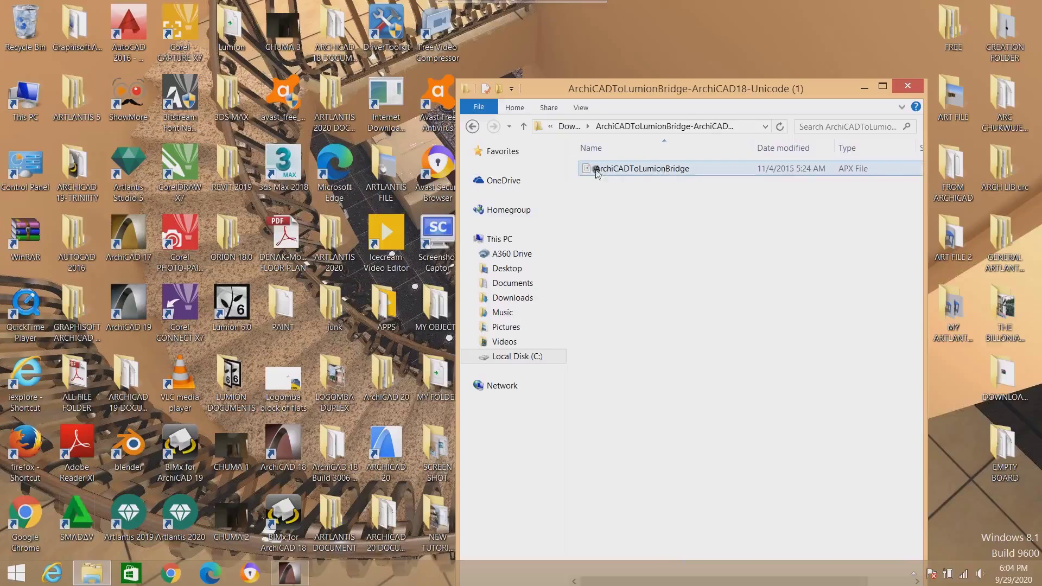
pyautogui.rightClick(615, 167)
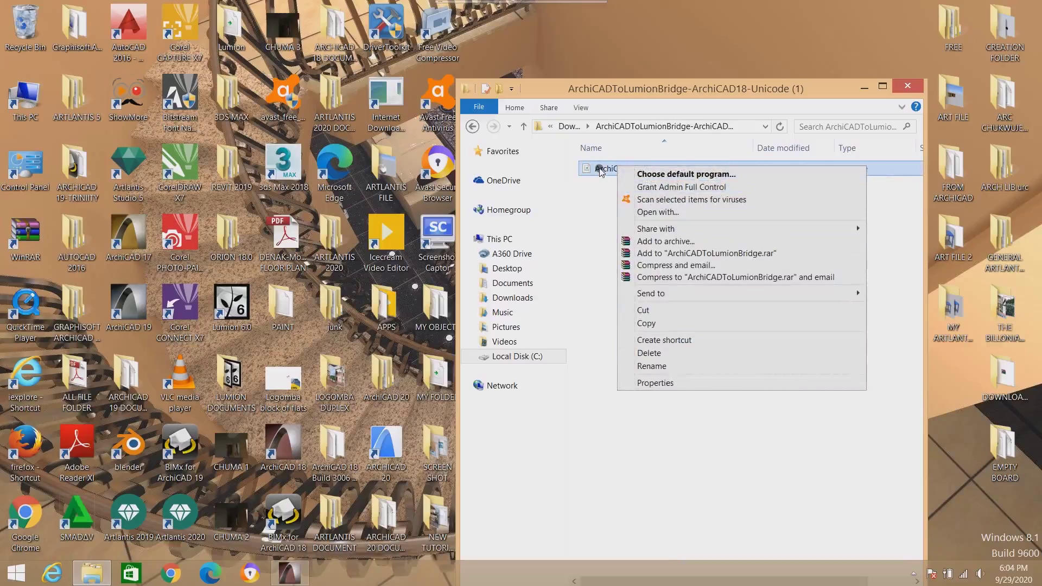
pyautogui.click(640, 95)
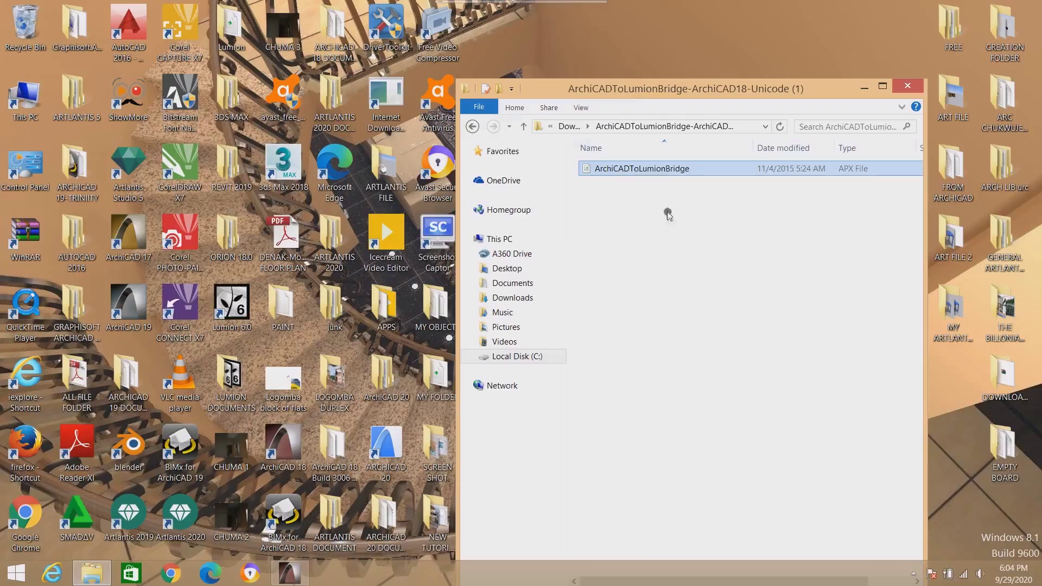
pyautogui.rightClick(670, 171)
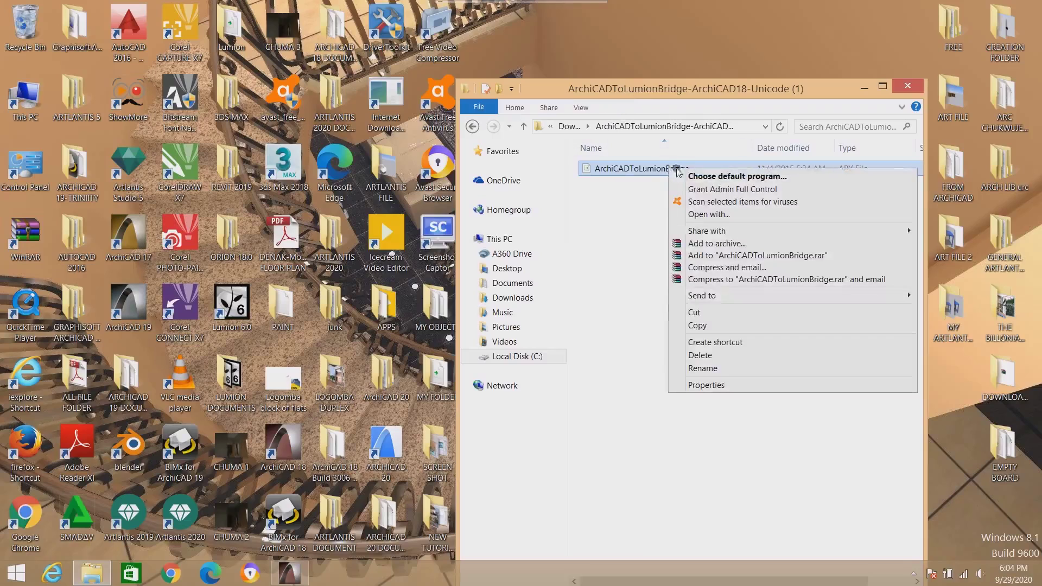
pyautogui.click(698, 326)
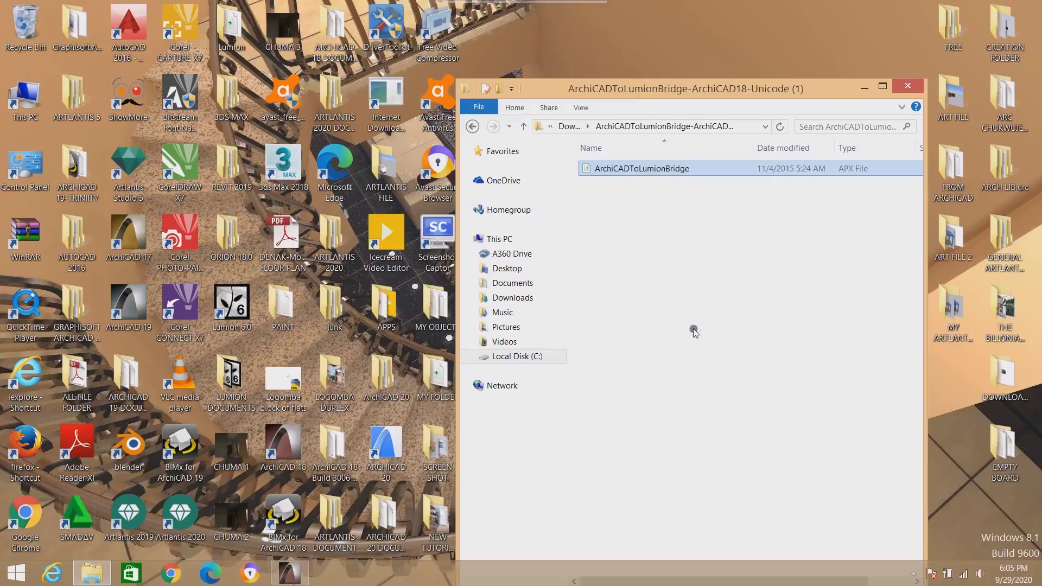
pyautogui.click(498, 361)
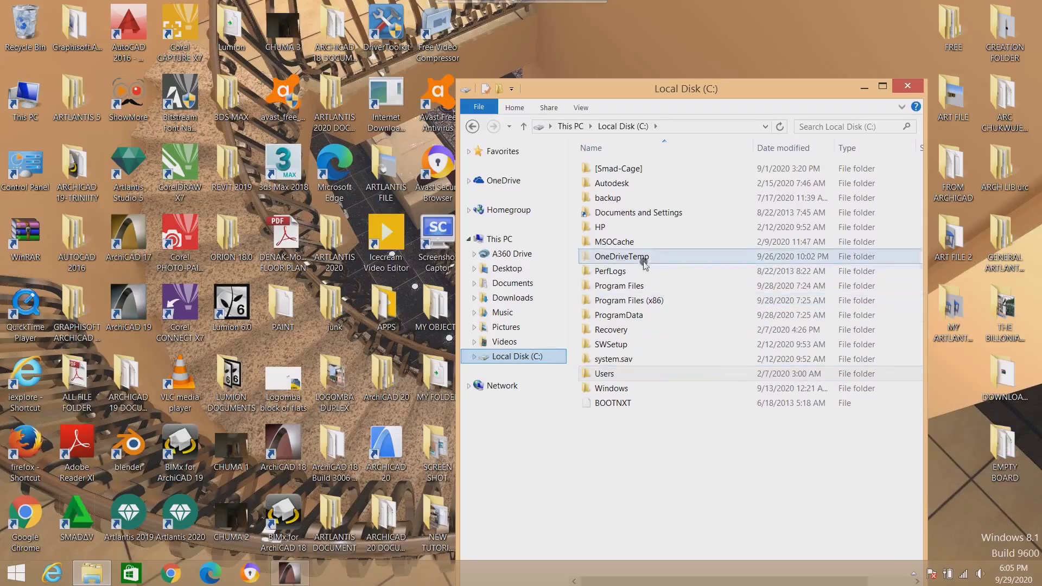
# Navigate to Program Files > GRAPHISOFT > ArchiCAD 18 > Add-Ons.
pyautogui.click(635, 286)
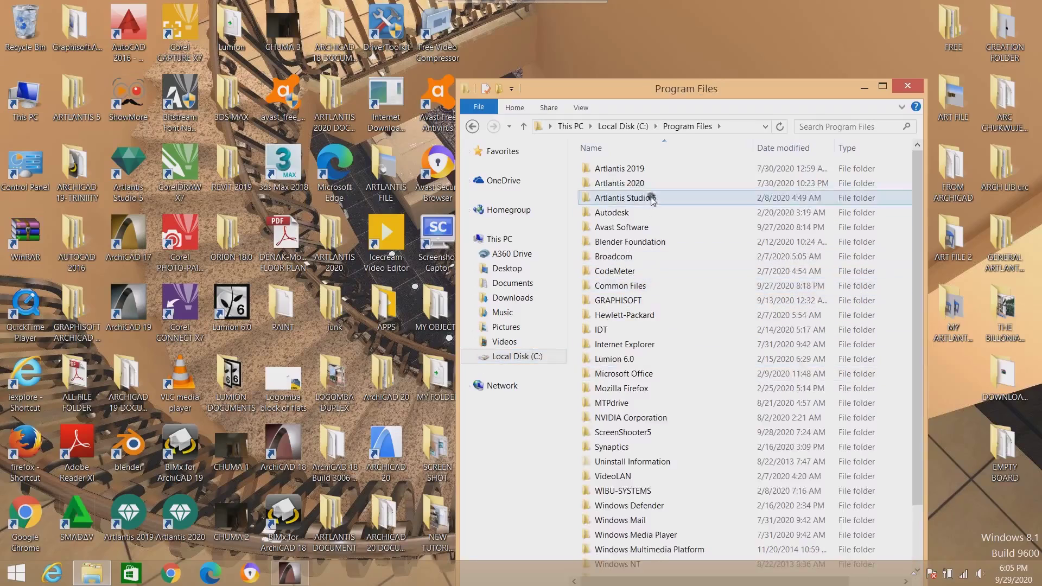
pyautogui.doubleClick(631, 298)
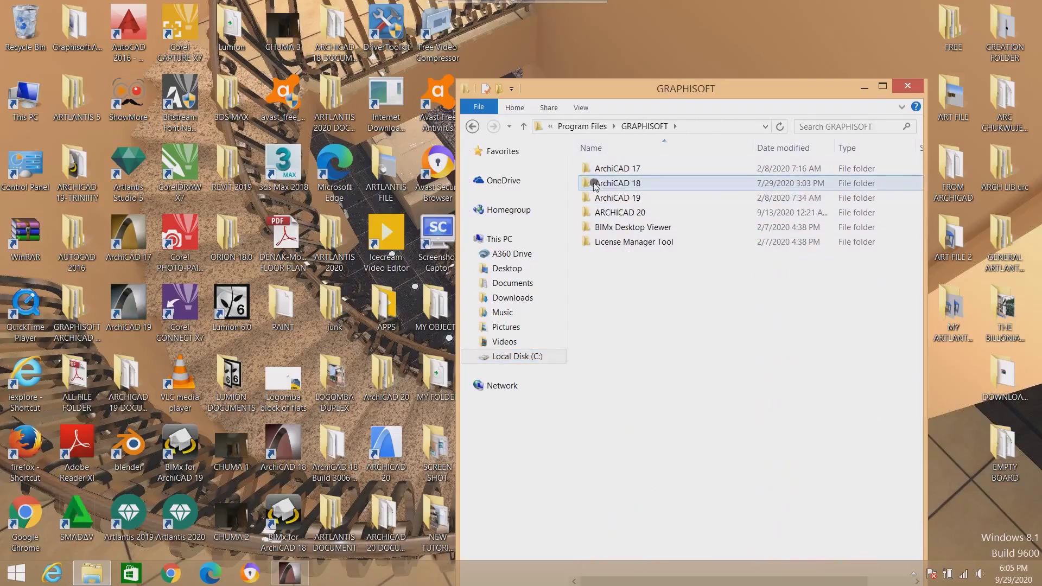
pyautogui.doubleClick(618, 184)
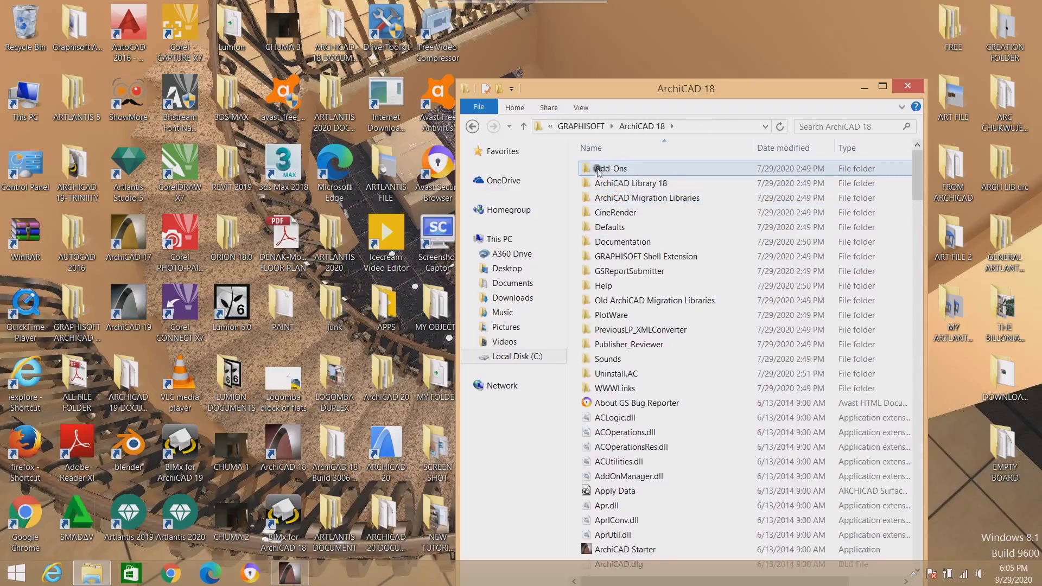
pyautogui.doubleClick(609, 171)
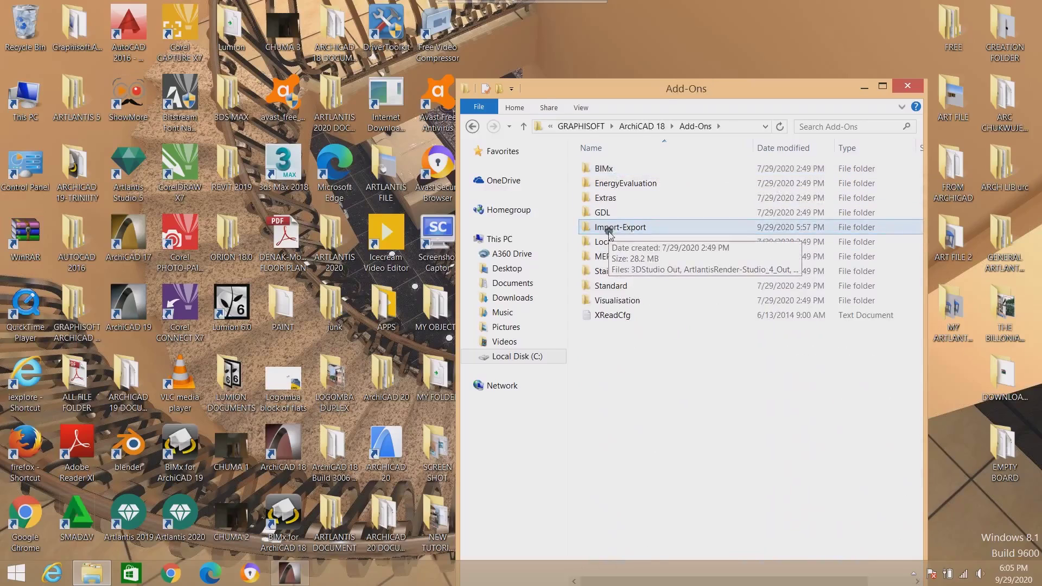
# Paste the bridge add-on into Import-Export with admin permission, verify it, and close Explorer.
pyautogui.rightClick(636, 231)
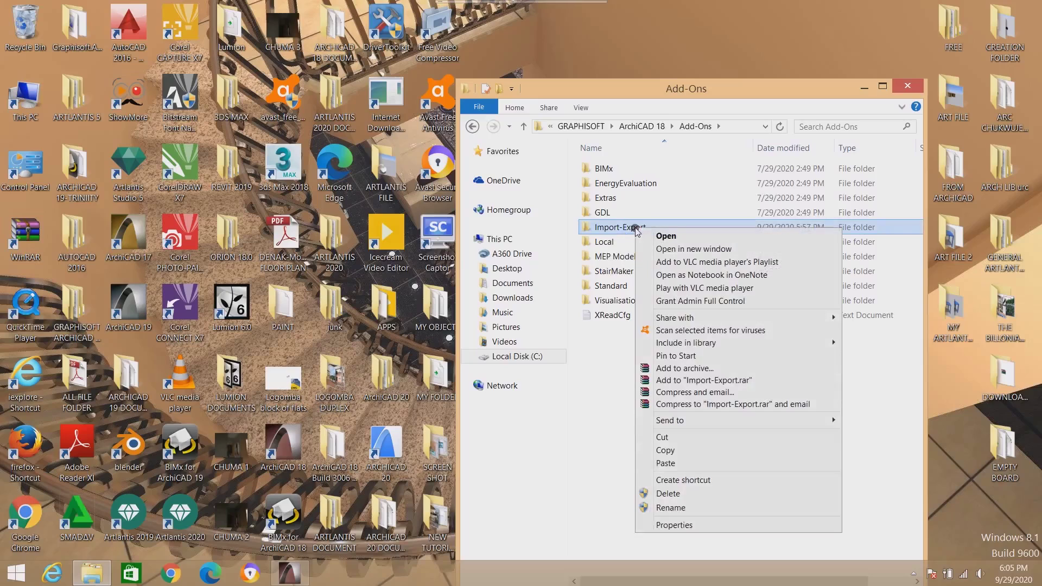
pyautogui.click(682, 465)
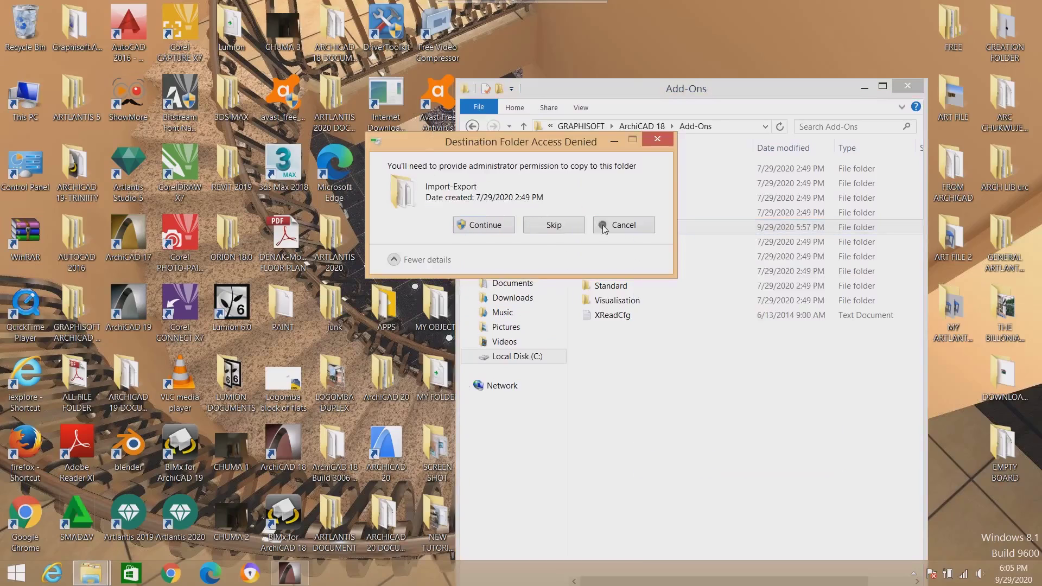
pyautogui.click(479, 227)
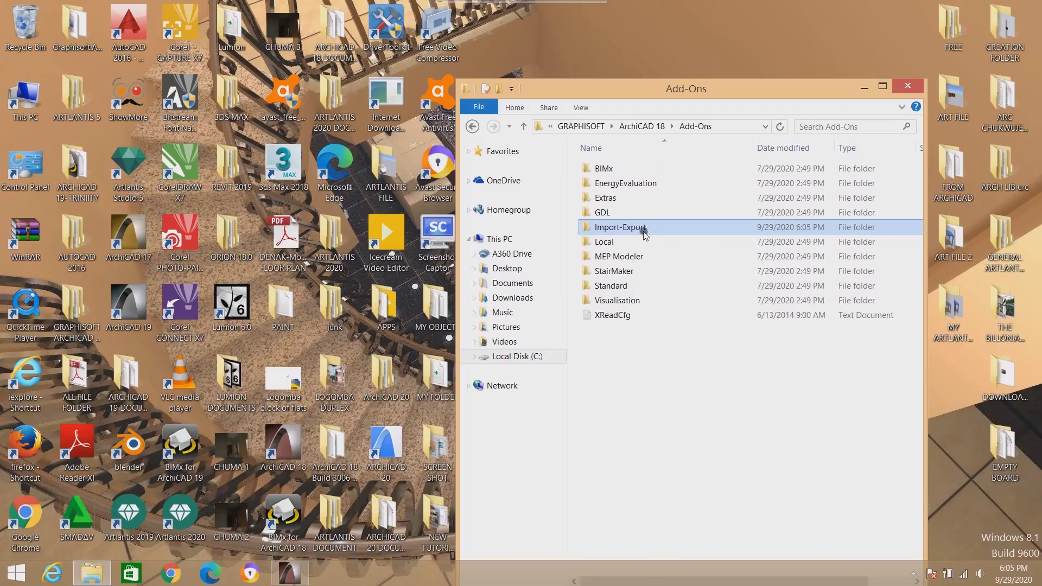
pyautogui.doubleClick(627, 228)
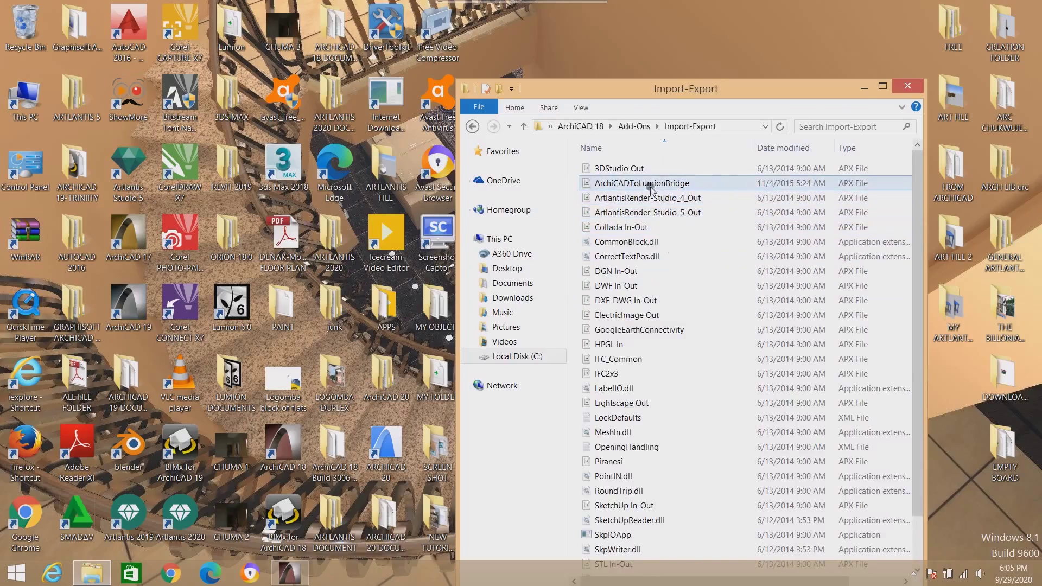
pyautogui.click(908, 88)
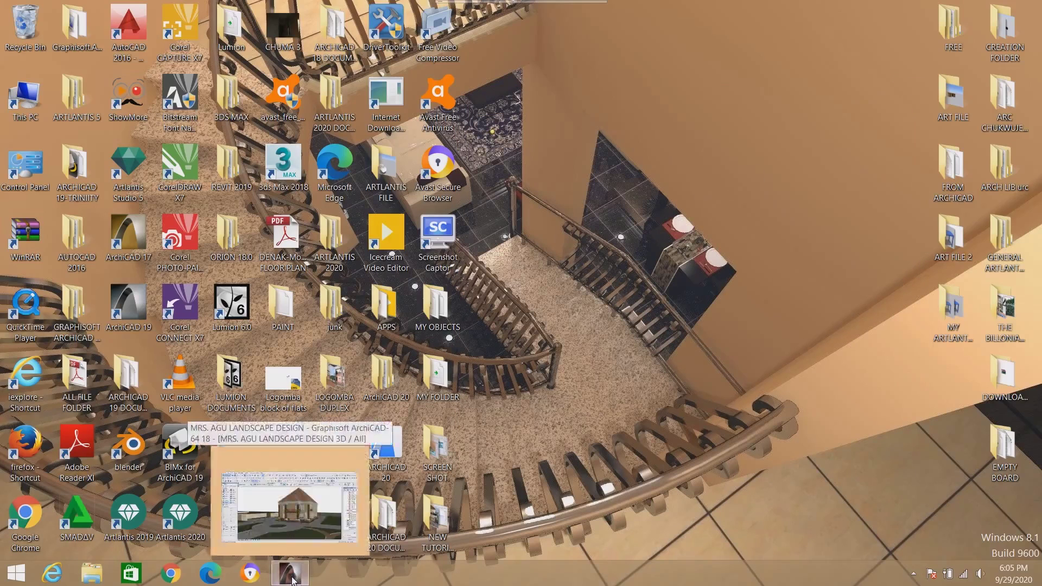
# Restore ArchiCAD and review the Save 3D format list, leaving it on U3D File (*.u3d).
pyautogui.click(304, 533)
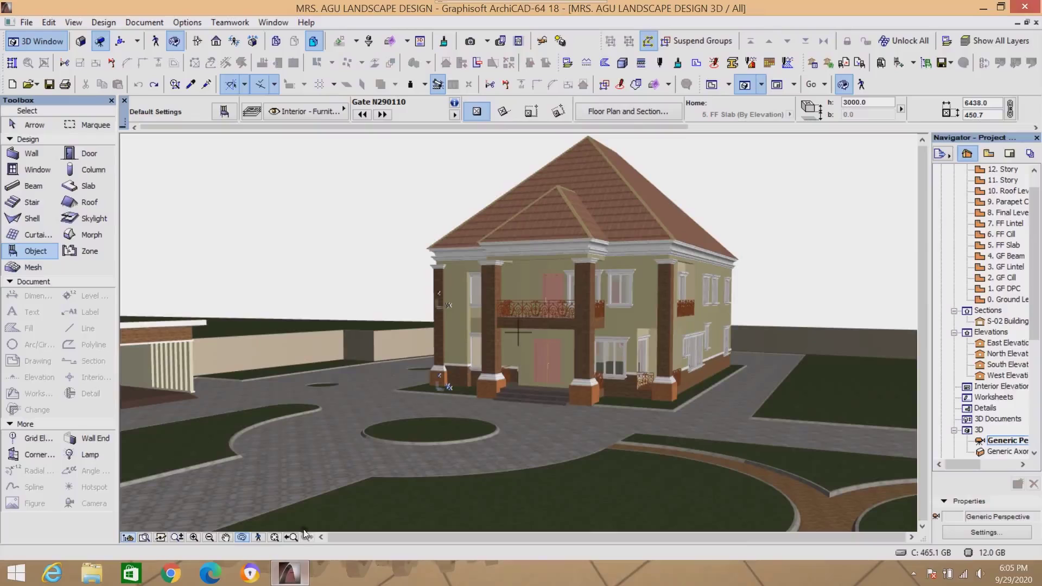
pyautogui.click(26, 22)
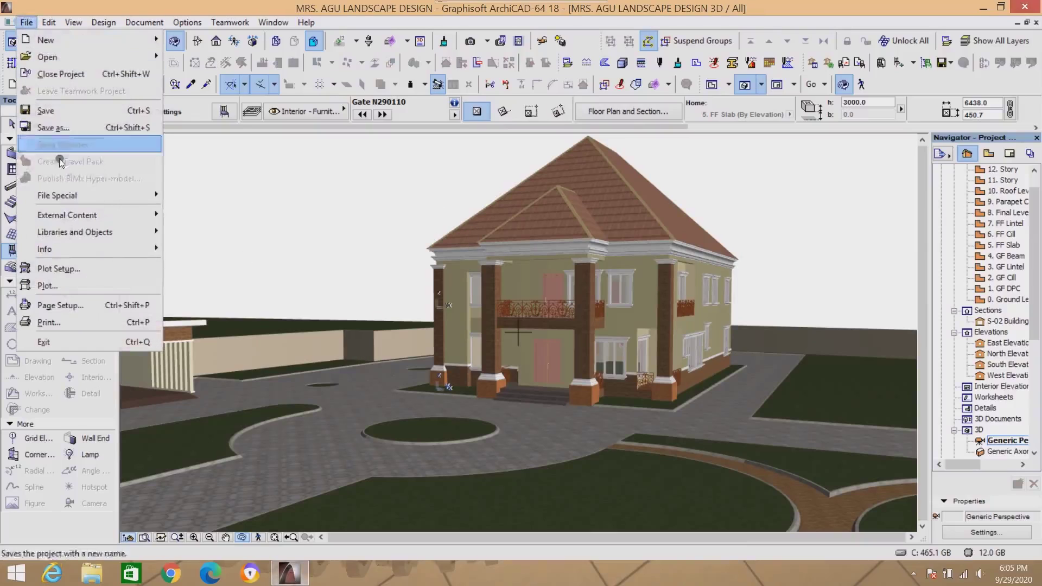
pyautogui.click(57, 128)
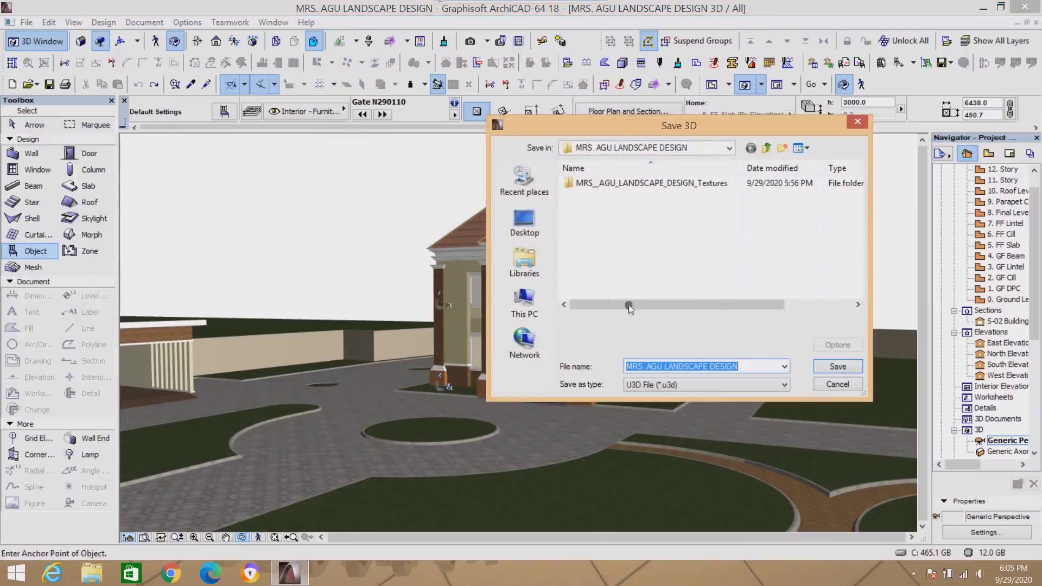
pyautogui.click(784, 384)
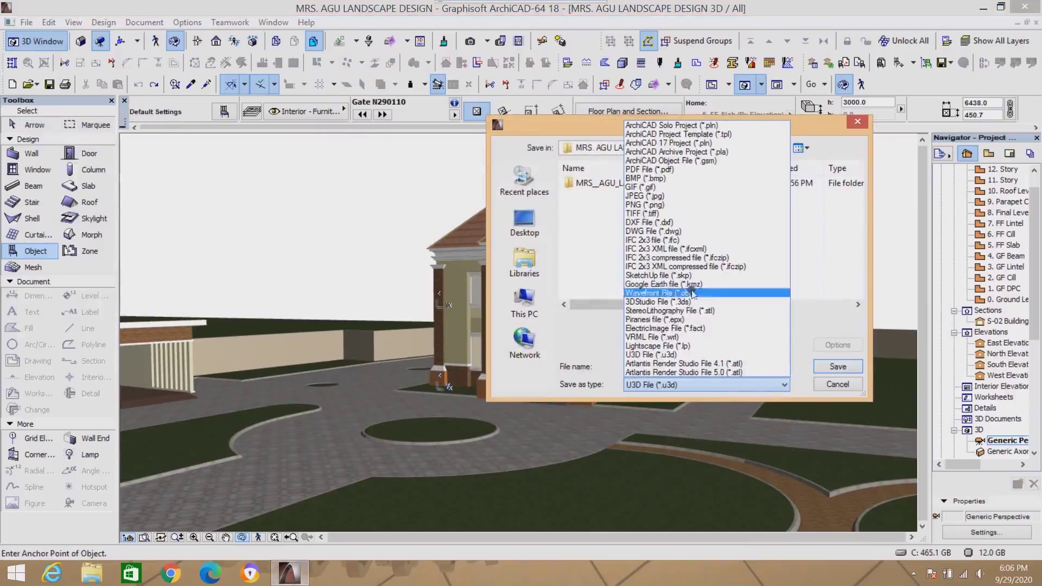
pyautogui.click(860, 125)
# Cancel the Save 3D dialog, then close MRS. AGU LANDSCAPE DESIGN, saving changes.
pyautogui.click(856, 124)
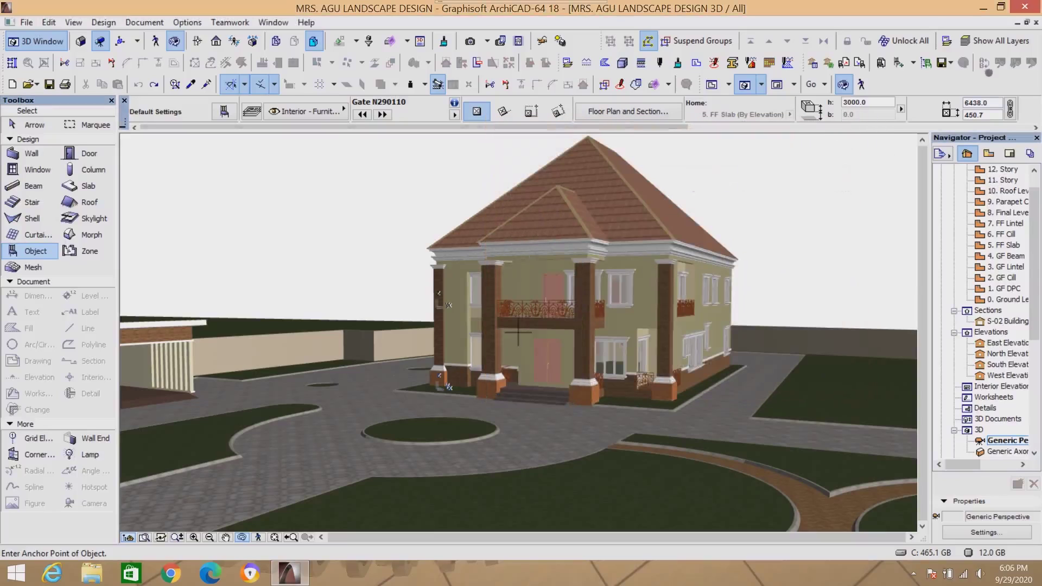
pyautogui.click(1023, 8)
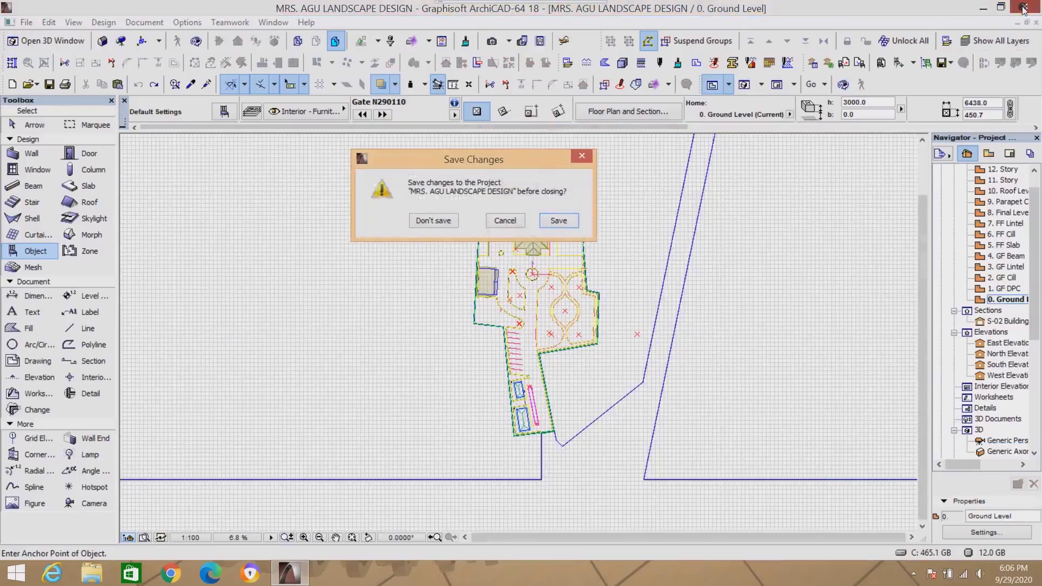
pyautogui.click(558, 222)
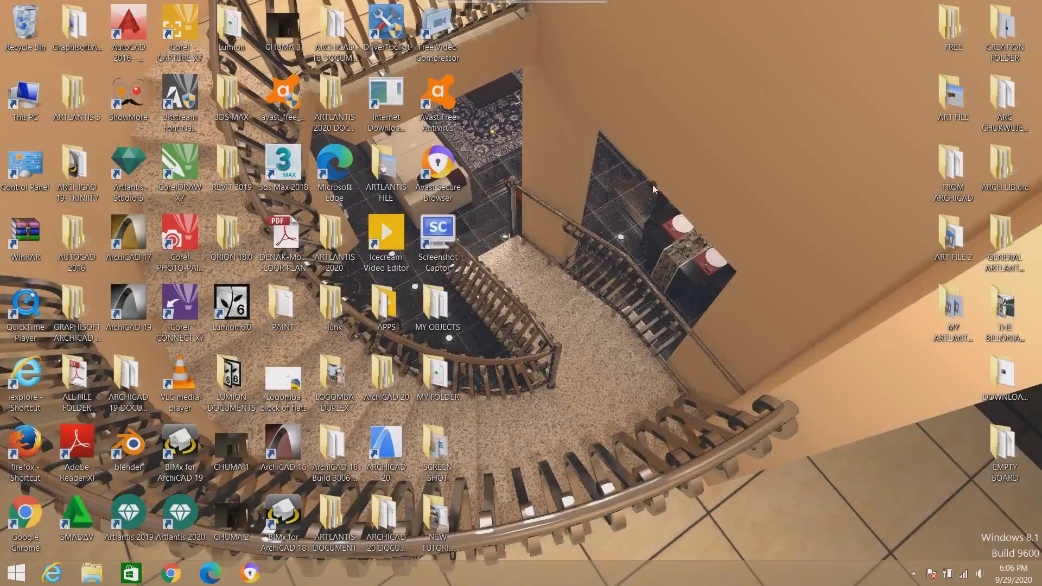
# Refresh the Windows desktop and start ArchiCAD 18 from its desktop shortcut.
pyautogui.rightClick(653, 185)
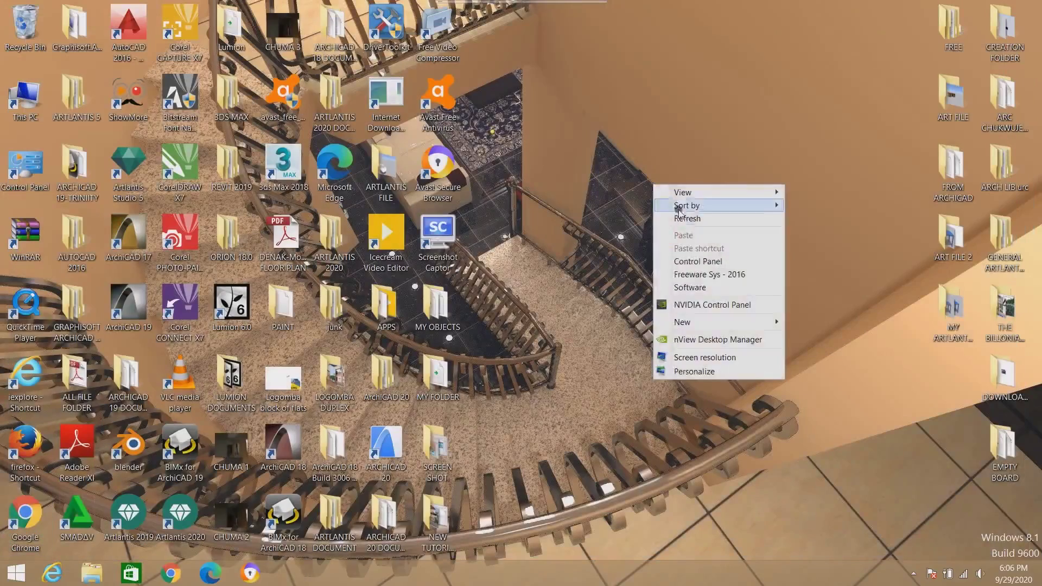
pyautogui.click(687, 218)
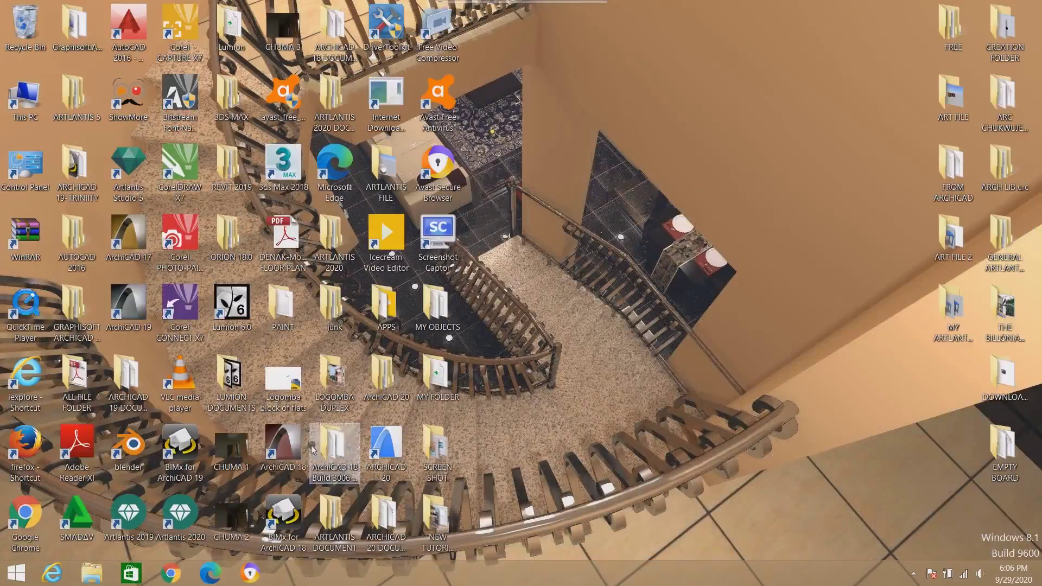
pyautogui.doubleClick(287, 453)
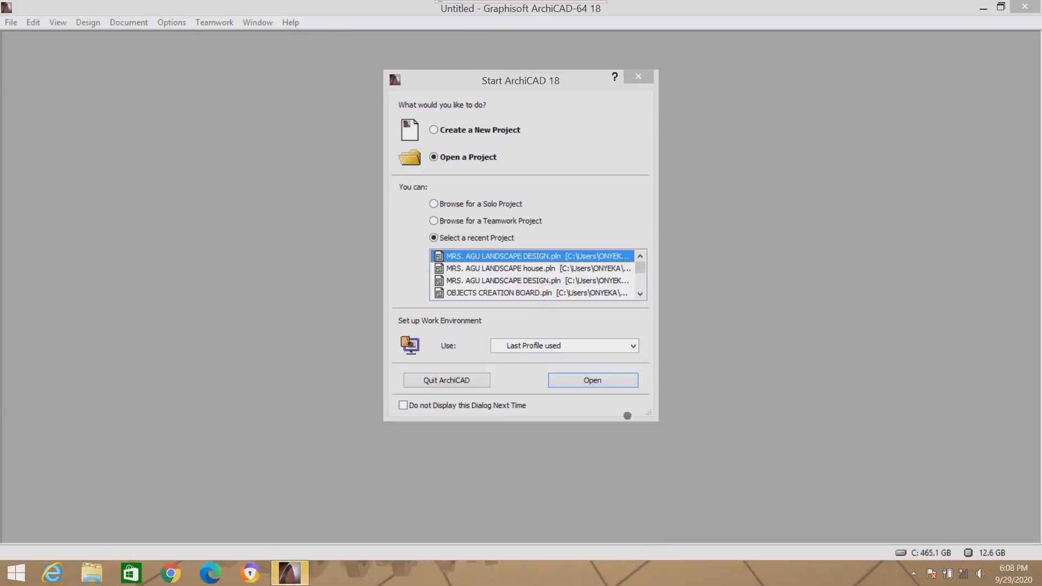
# Open the most recent .pln, MRS. AGU LANDSCAPE DESIGN, at its 0. Ground Level plan.
pyautogui.click(913, 574)
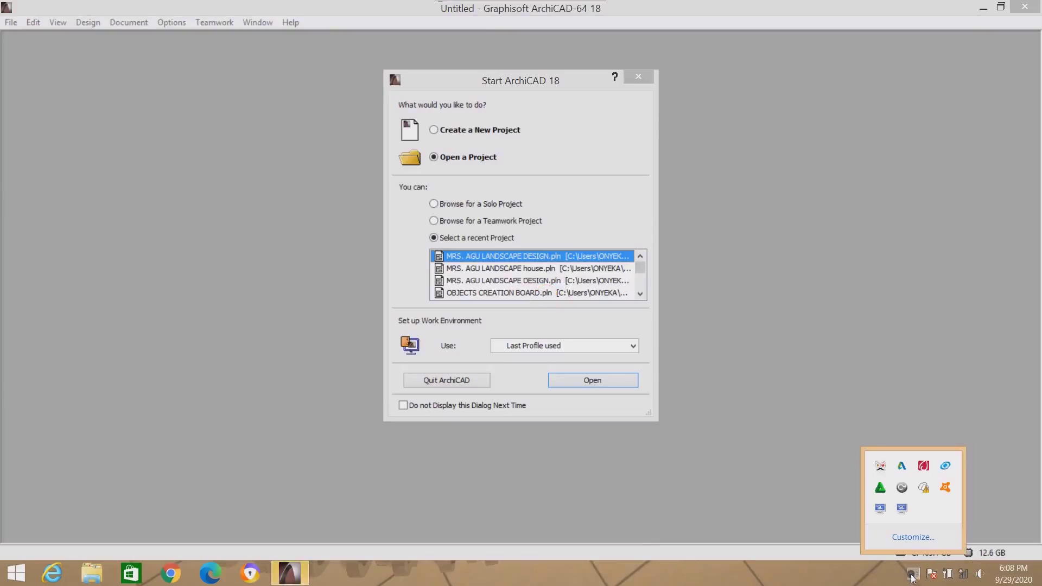
pyautogui.click(842, 571)
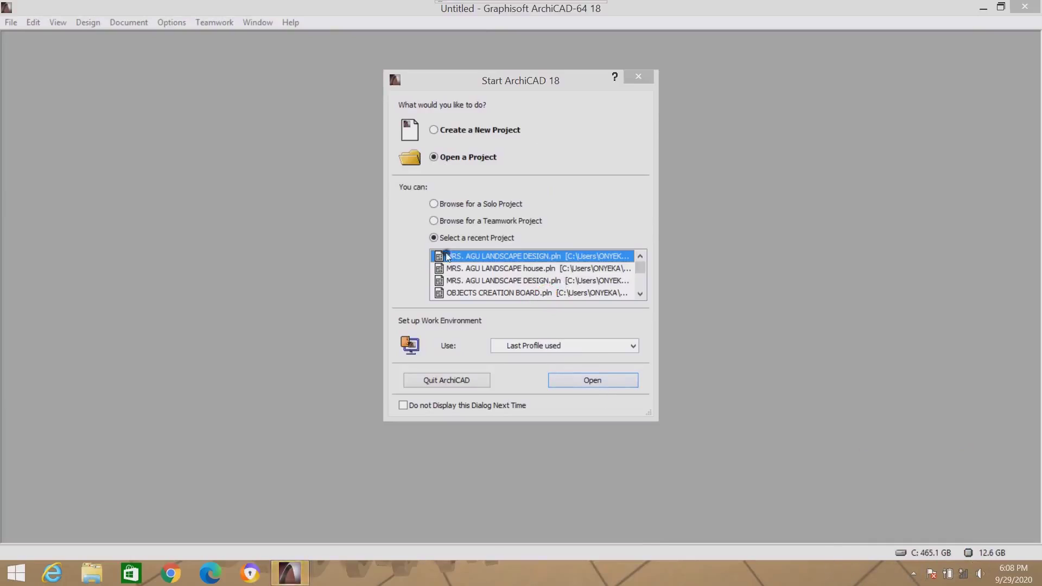
pyautogui.click(588, 381)
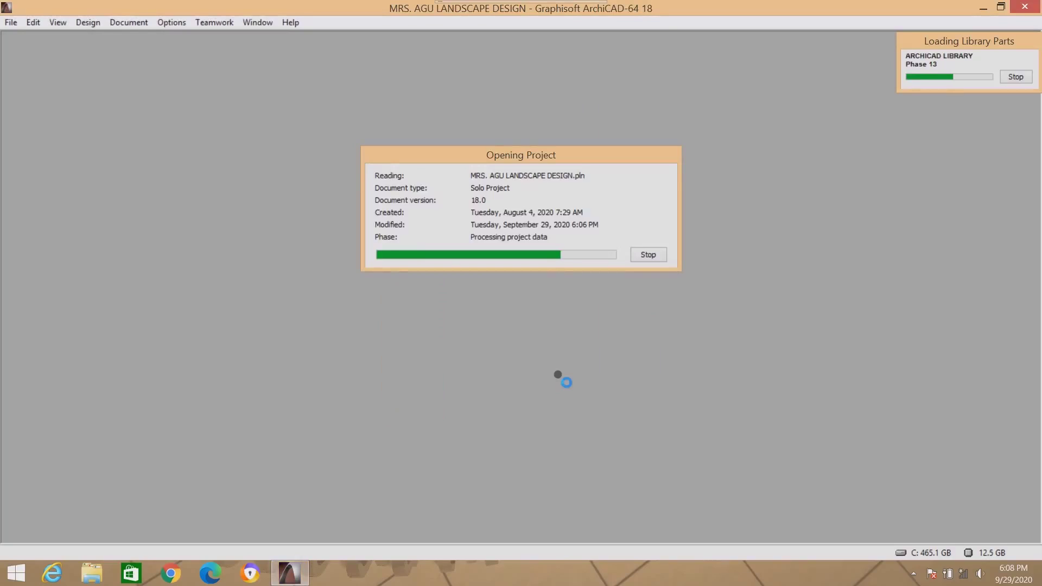
pyautogui.click(914, 574)
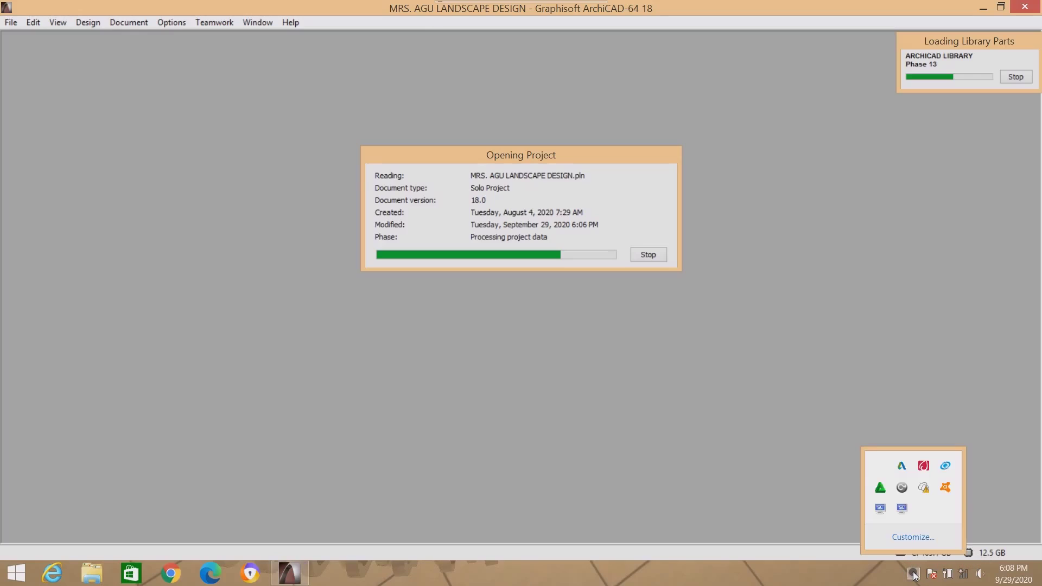
pyautogui.click(914, 574)
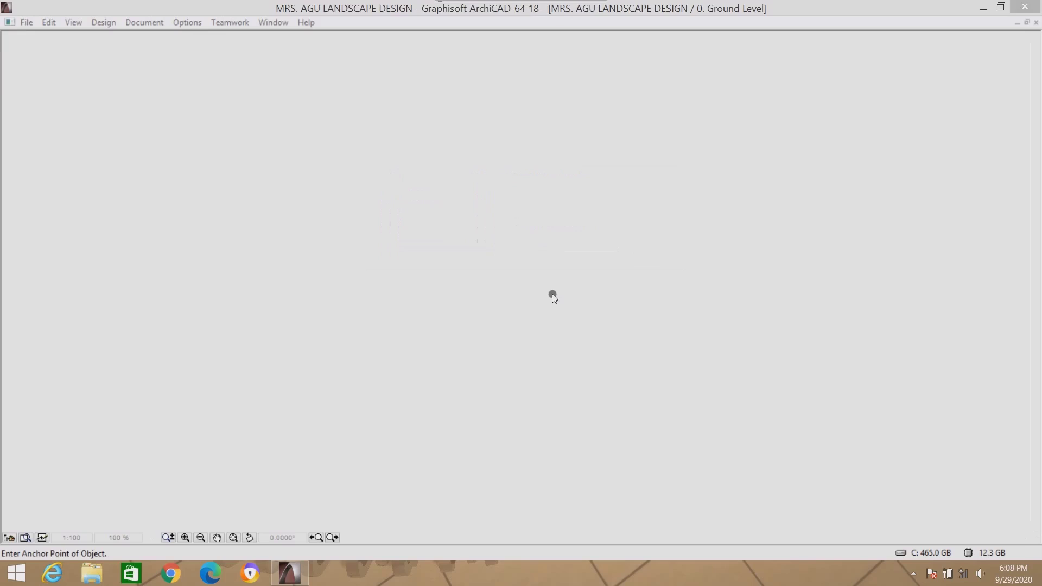
# Close the Library Loading Report and orbit the house in the 3D window.
pyautogui.click(522, 373)
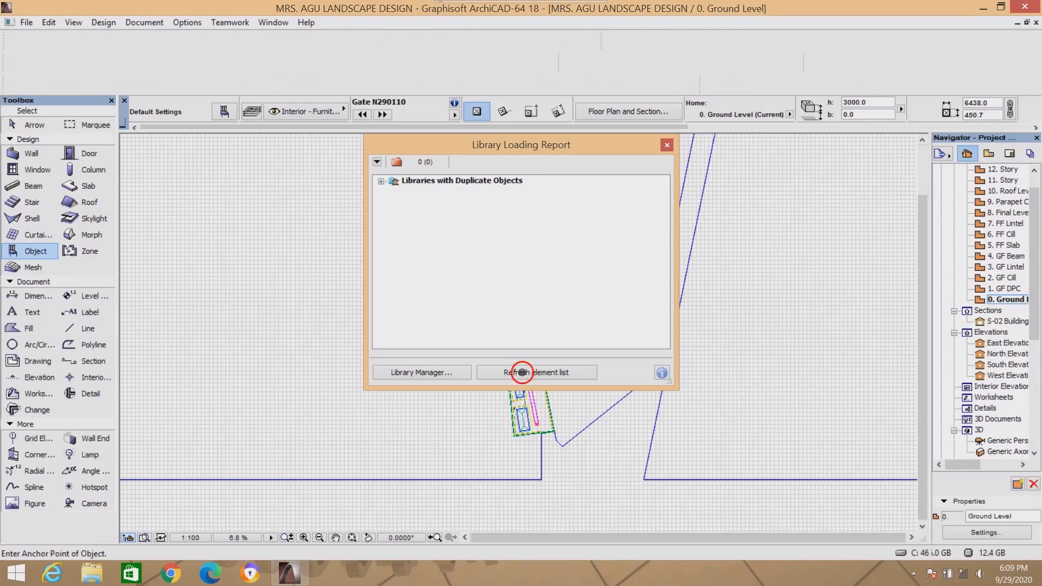
pyautogui.click(666, 145)
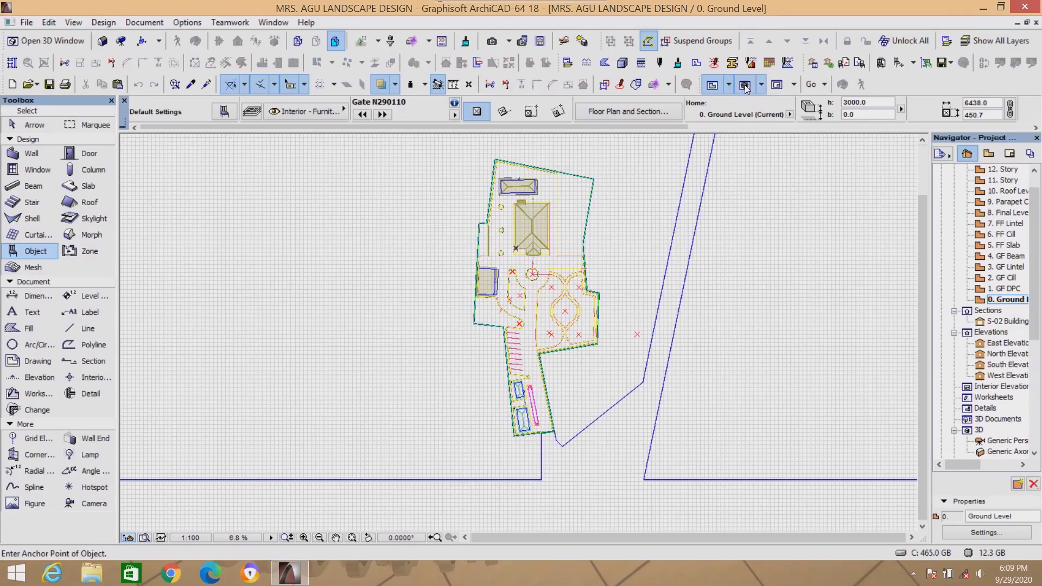
pyautogui.click(744, 85)
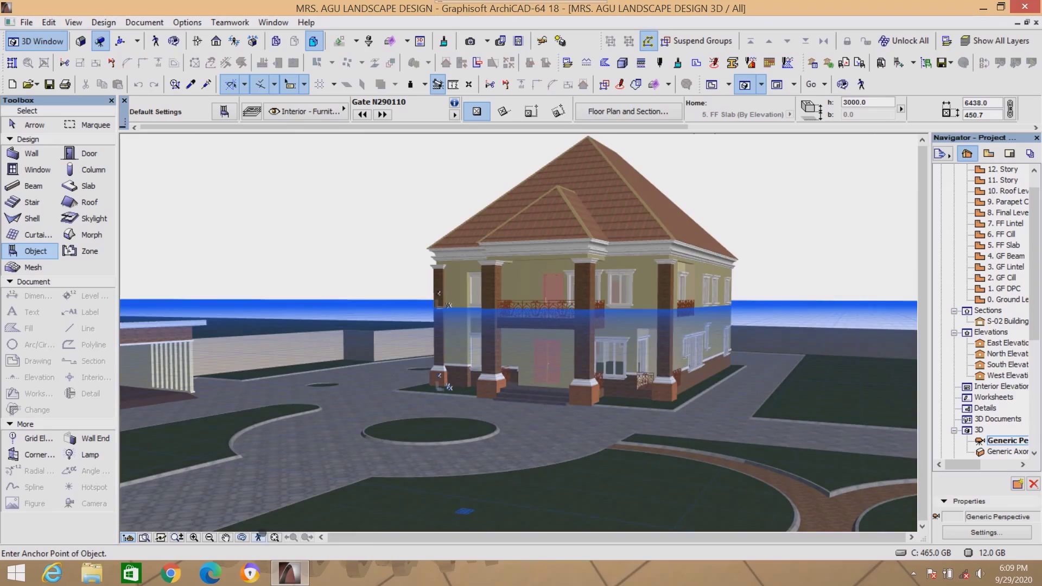
pyautogui.click(241, 537)
pyautogui.moveTo(412, 347); pyautogui.dragTo(509, 335)
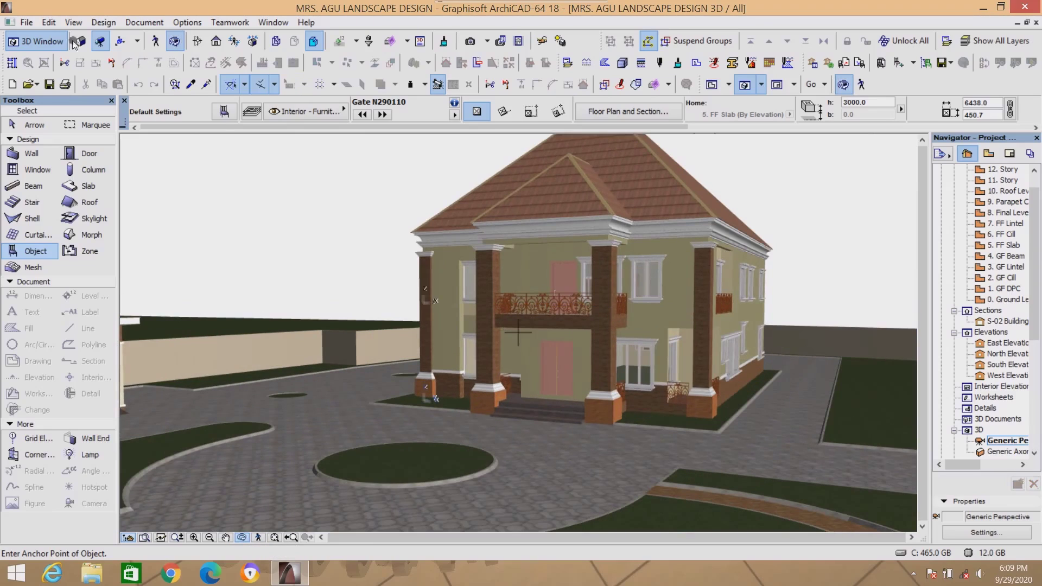
pyautogui.click(26, 23)
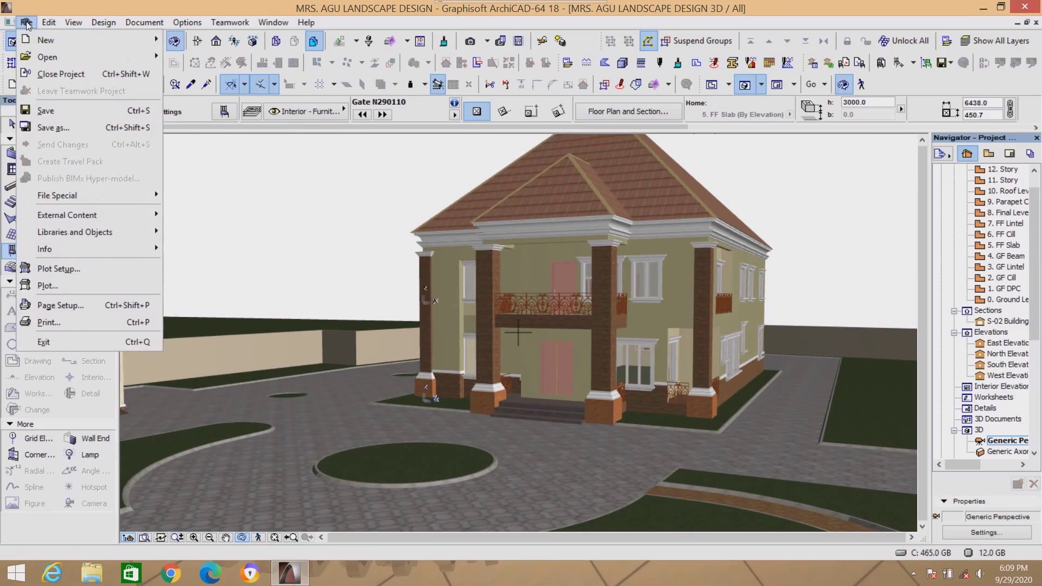
# Create a new folder named NEW LUMION on the Desktop for the model export.
pyautogui.click(50, 129)
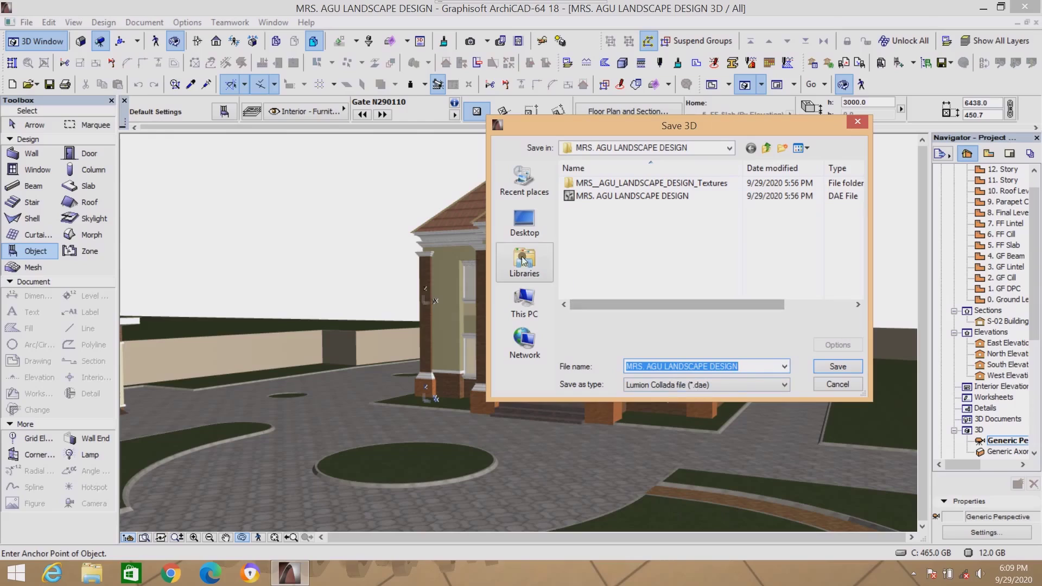
pyautogui.click(530, 232)
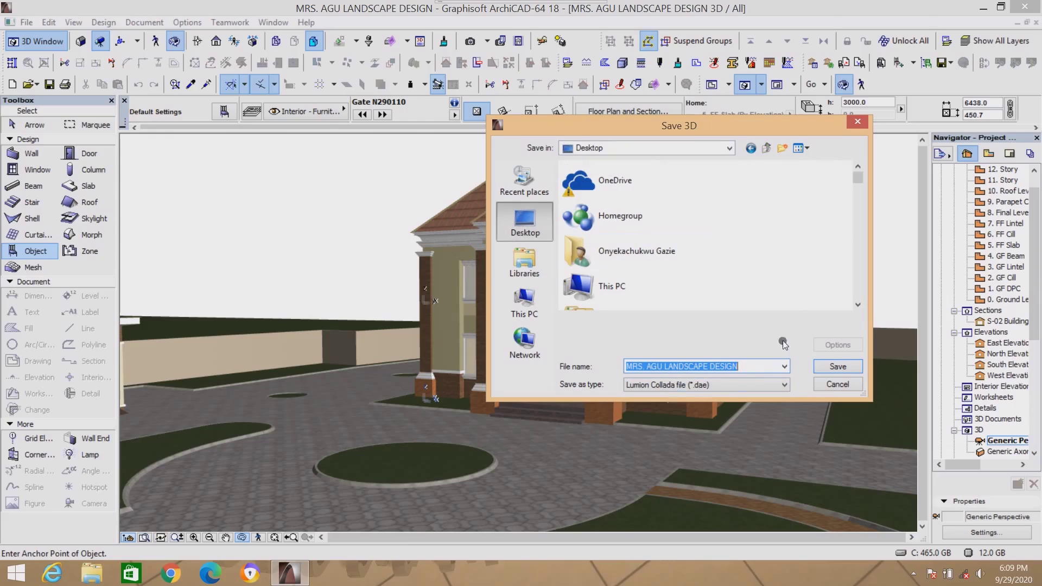
pyautogui.click(784, 150)
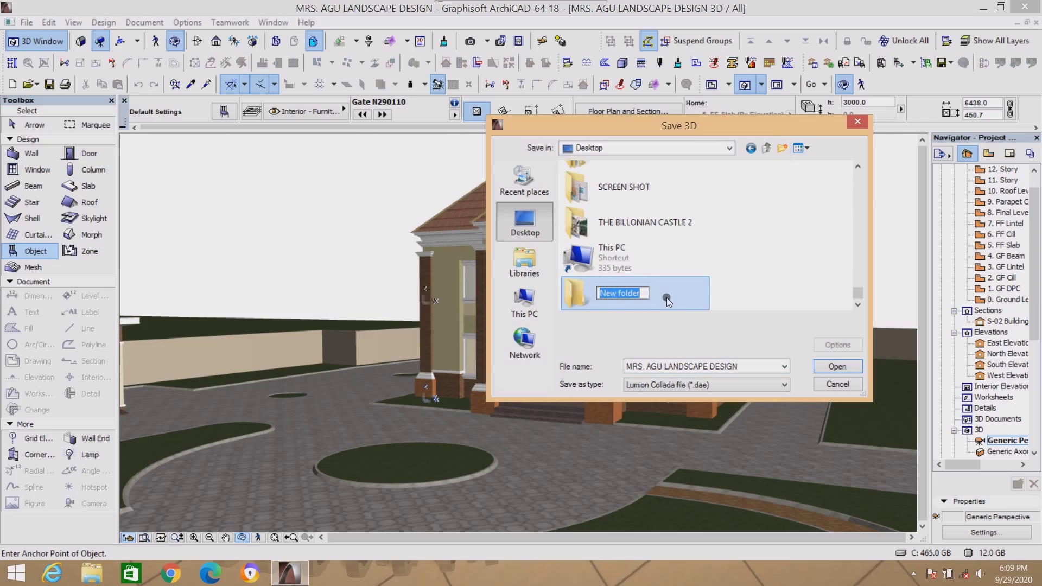
pyautogui.write('NEW')
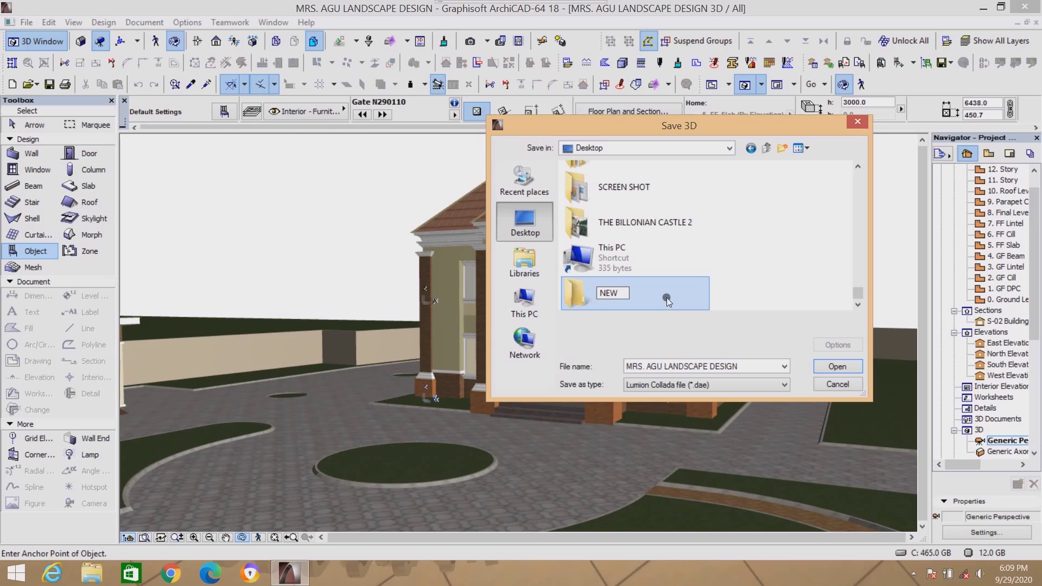
pyautogui.write(' LUMION')
pyautogui.press('Return')
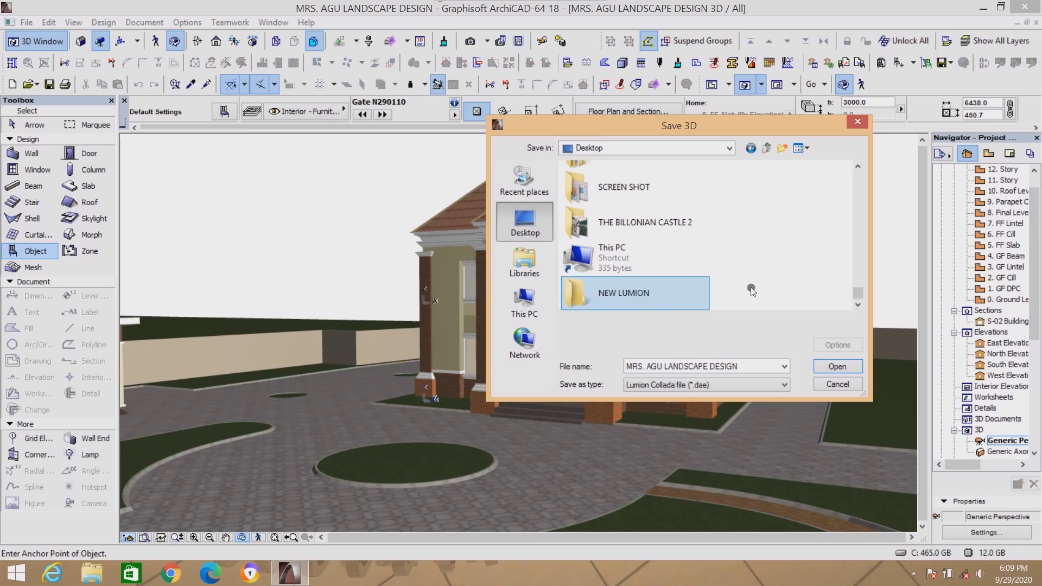
pyautogui.doubleClick(637, 295)
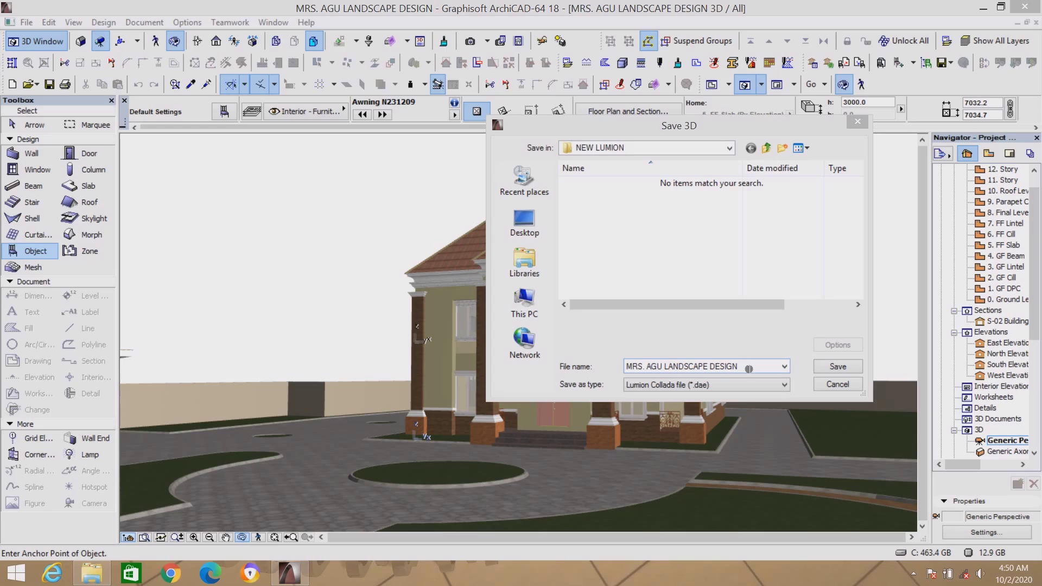
# Save the 3D model there as Lumion Collada (*.dae) named NEW HEAVEN.
pyautogui.moveTo(747, 369); pyautogui.dragTo(626, 367)
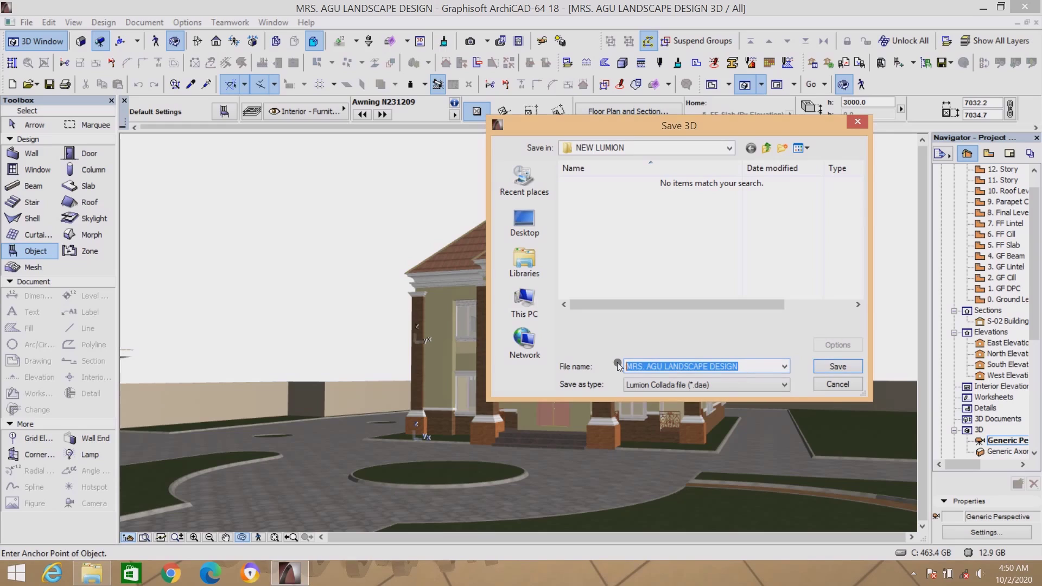
pyautogui.write('NEW HEAVEN')
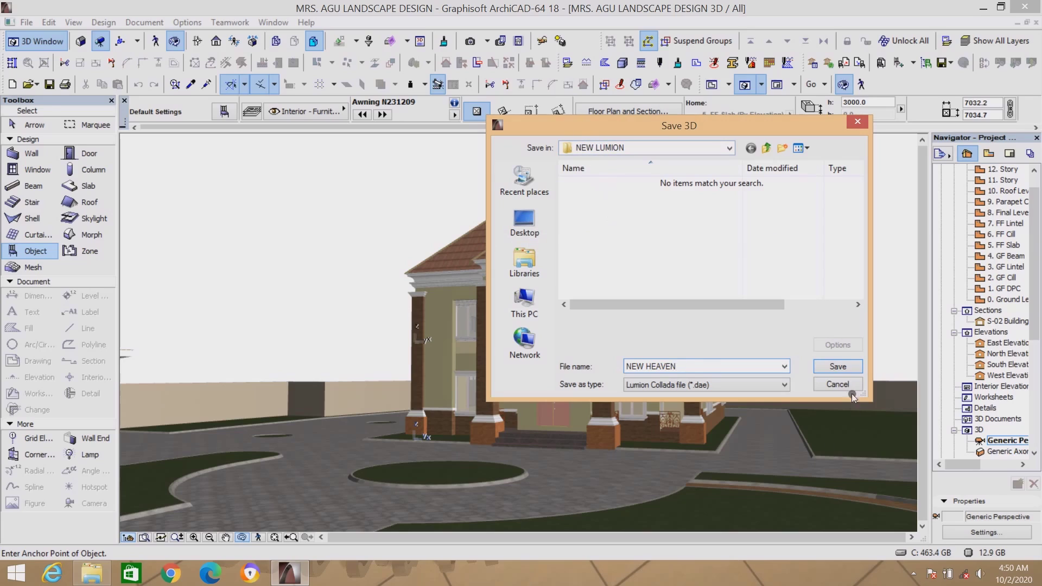
pyautogui.click(838, 366)
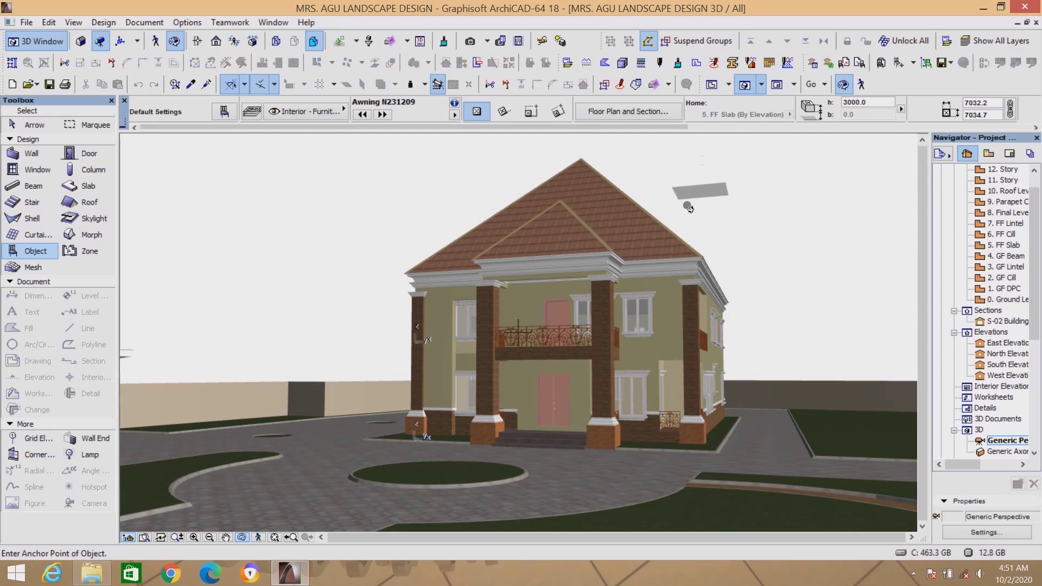
# Inspect the NEW LUMION desktop folder for the exported files, then launch Lumion 6.0.
pyautogui.click(983, 8)
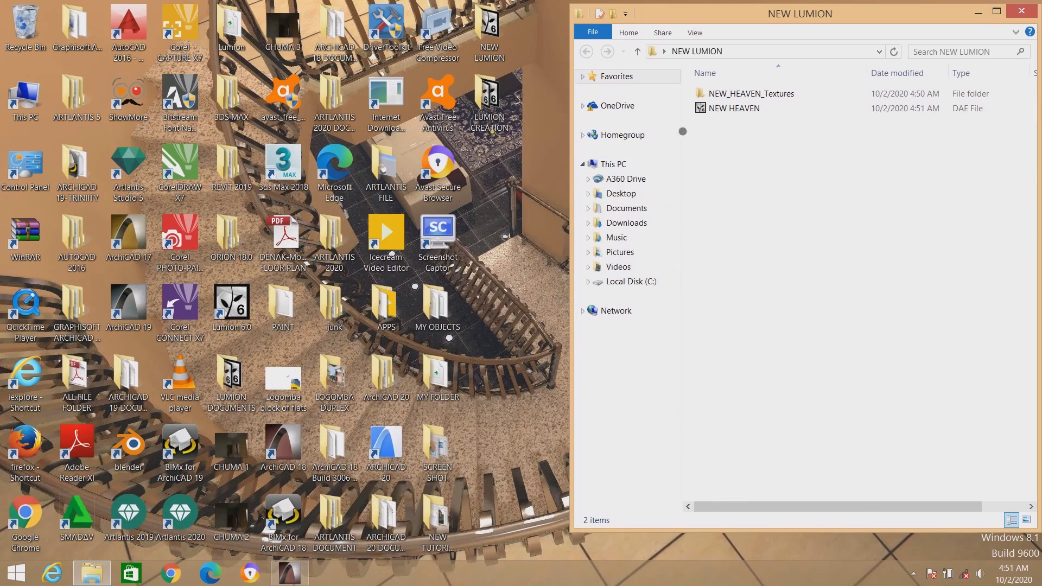
pyautogui.click(1021, 10)
pyautogui.doubleClick(489, 35)
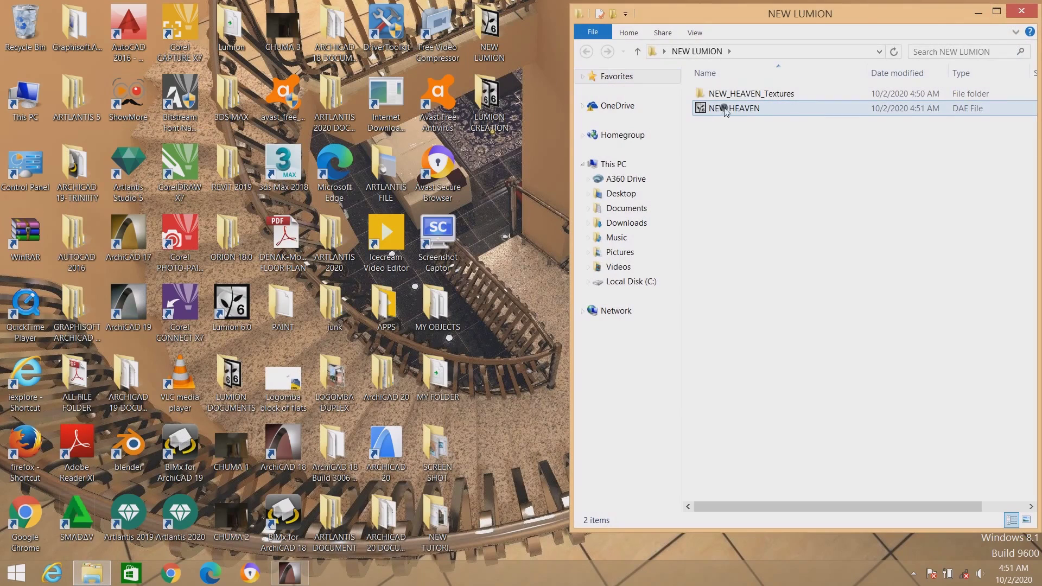
pyautogui.click(1021, 11)
pyautogui.doubleClick(231, 304)
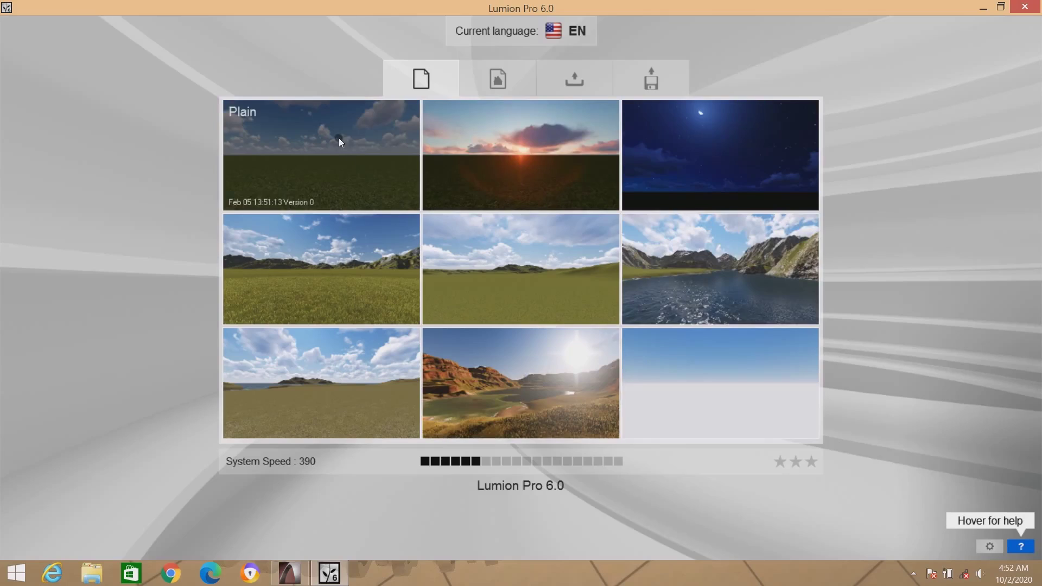
# Start a Plain scene and open the Import New Model file browser from Imports.
pyautogui.click(293, 162)
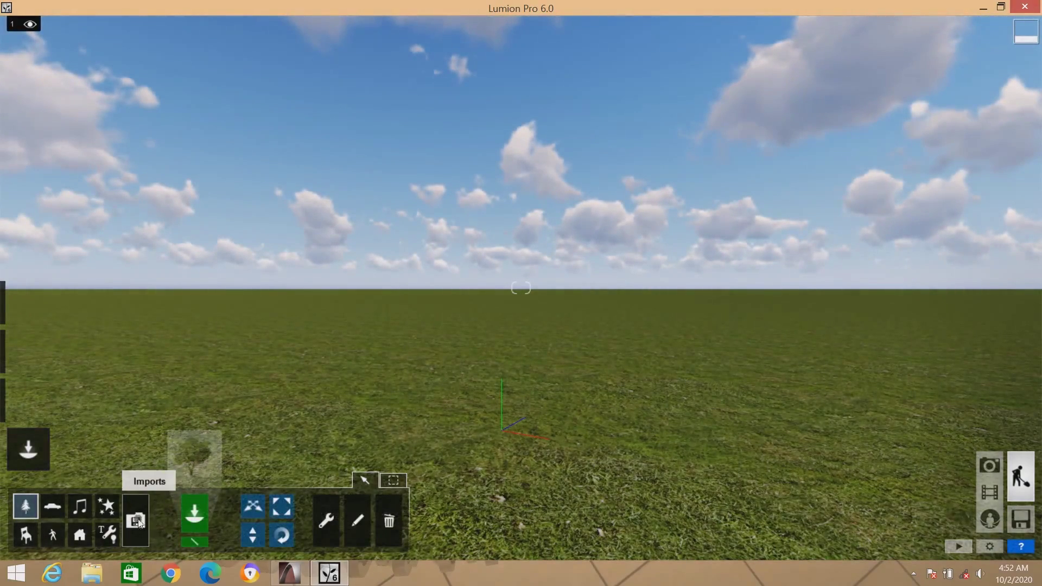
pyautogui.click(136, 522)
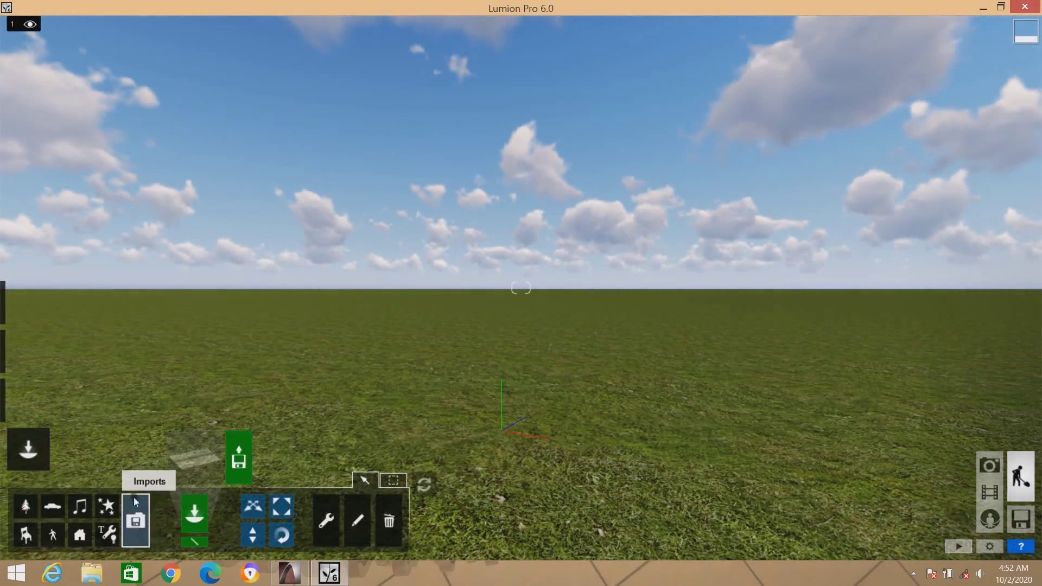
pyautogui.click(239, 459)
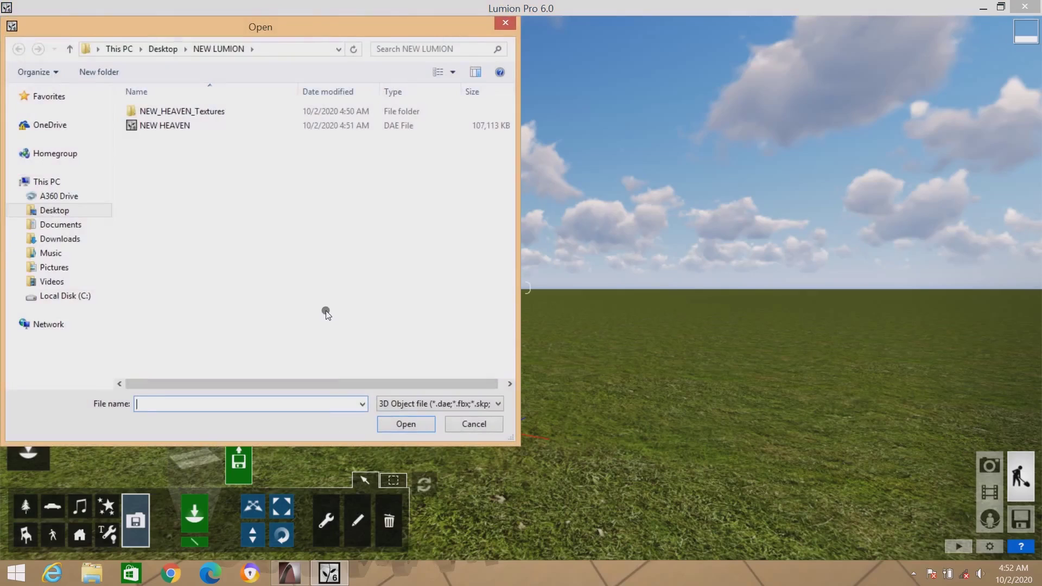
# Select NEW HEAVEN.dae in the Open dialog and open it for import.
pyautogui.click(913, 575)
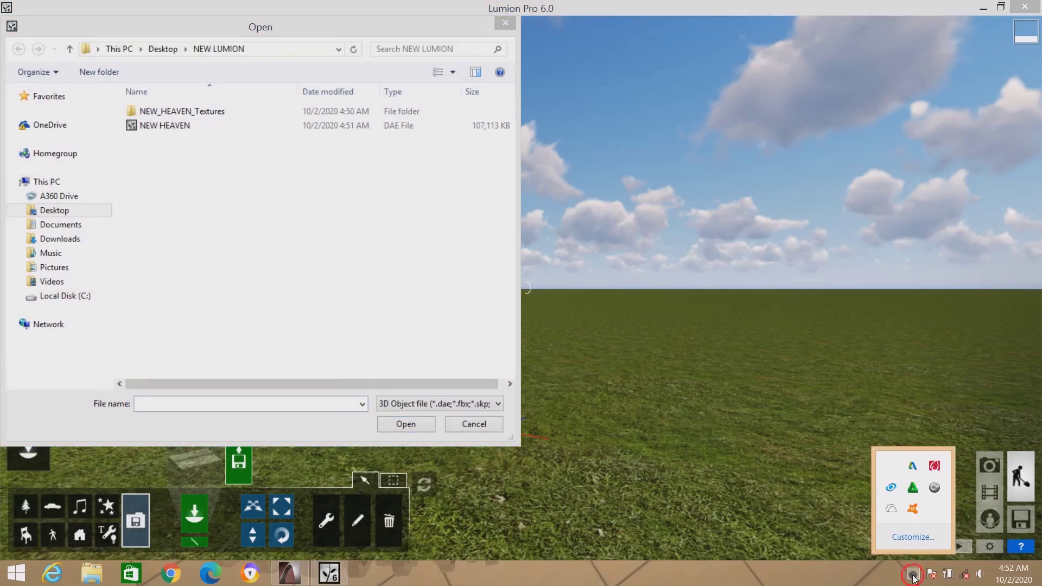
pyautogui.click(913, 574)
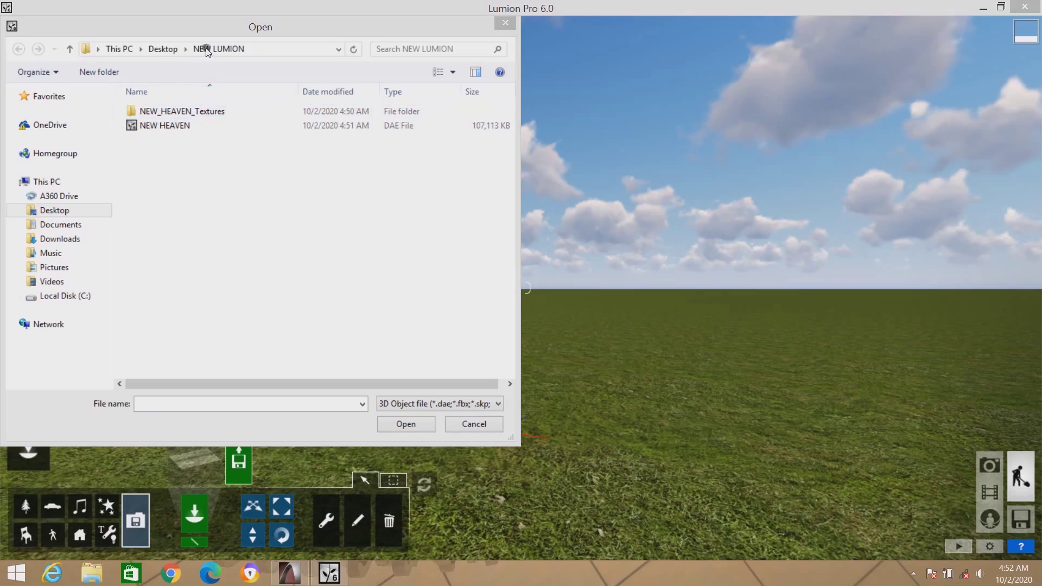
pyautogui.click(151, 130)
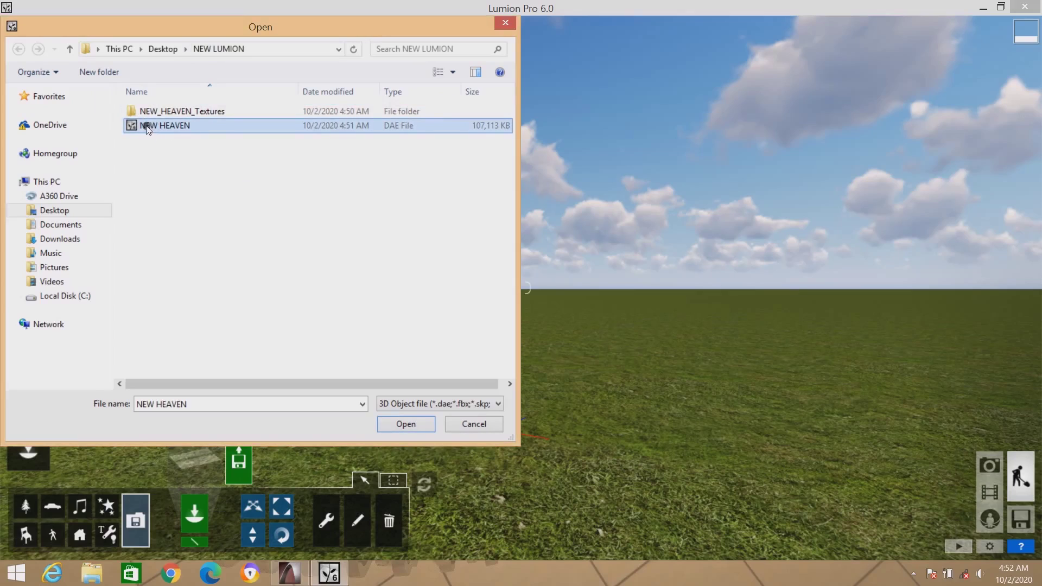
pyautogui.click(406, 424)
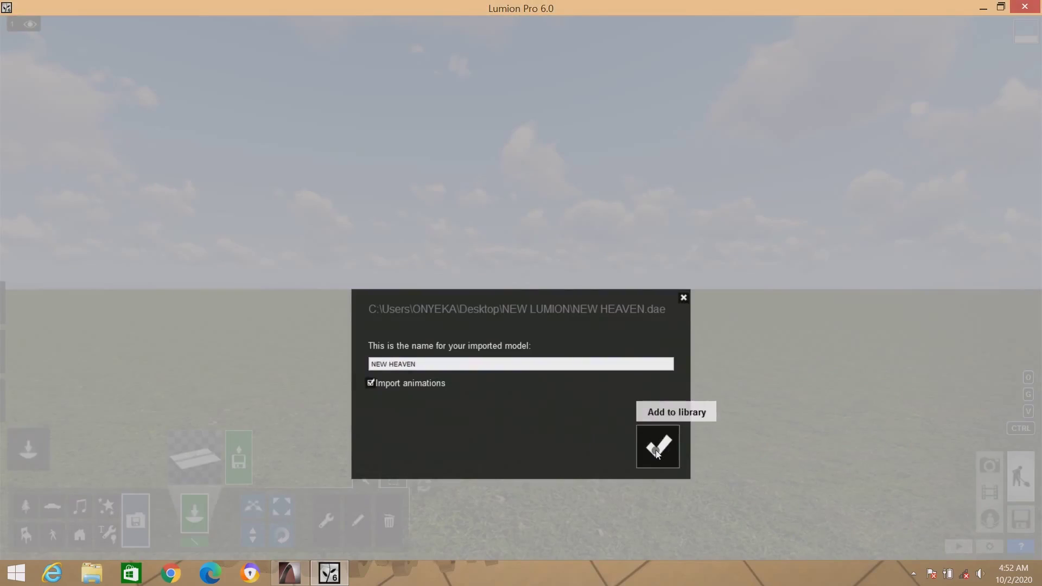
# Add NEW HEAVEN to the library with Import animations checked, placing it in the scene.
pyautogui.click(657, 450)
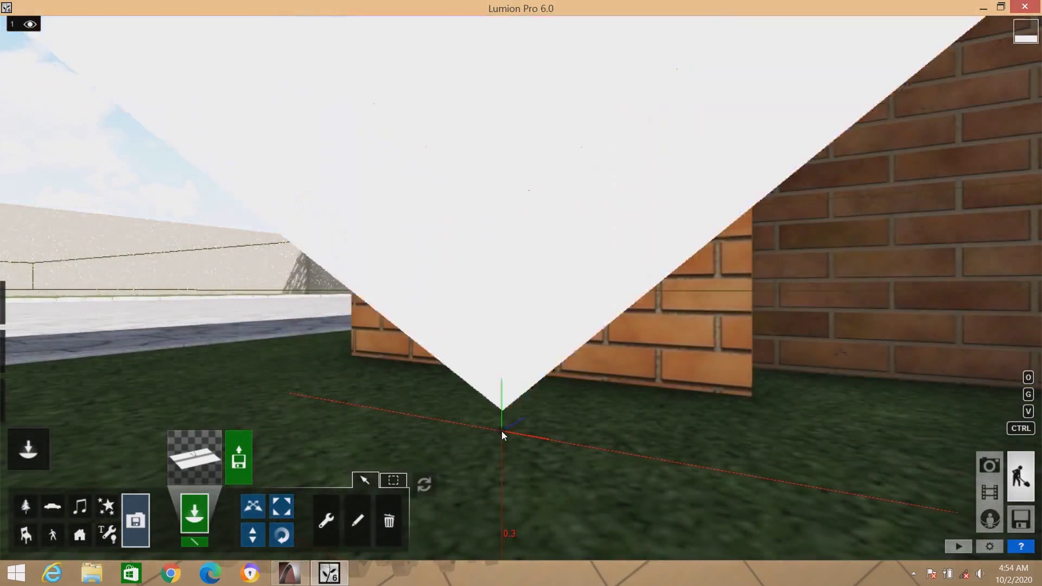
# Fly the camera back from the brick wall until the whole house is in view.
pyautogui.press('s')
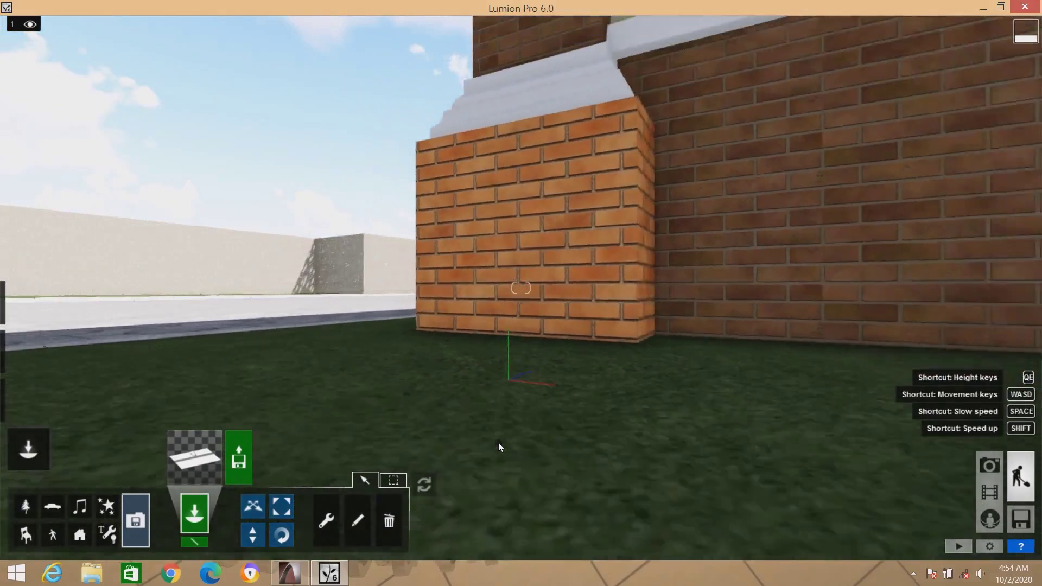
pyautogui.press('s')
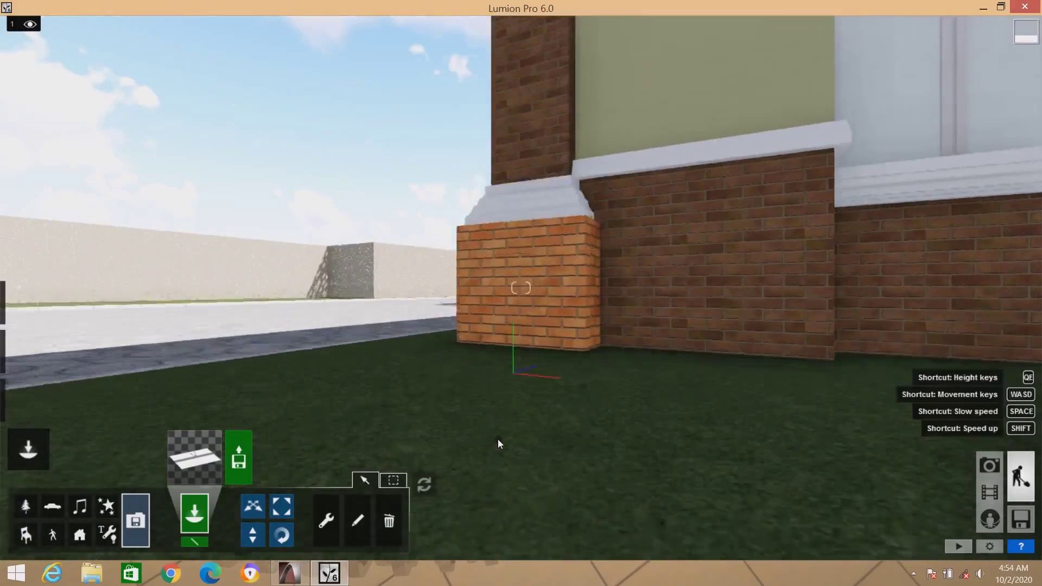
pyautogui.press('w')
pyautogui.press('s')
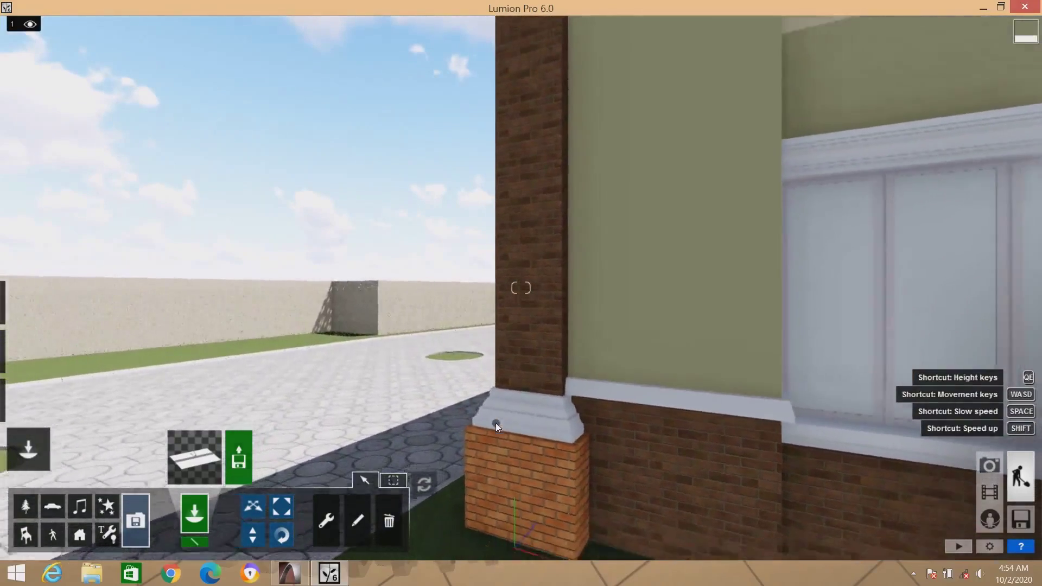
pyautogui.press('s')
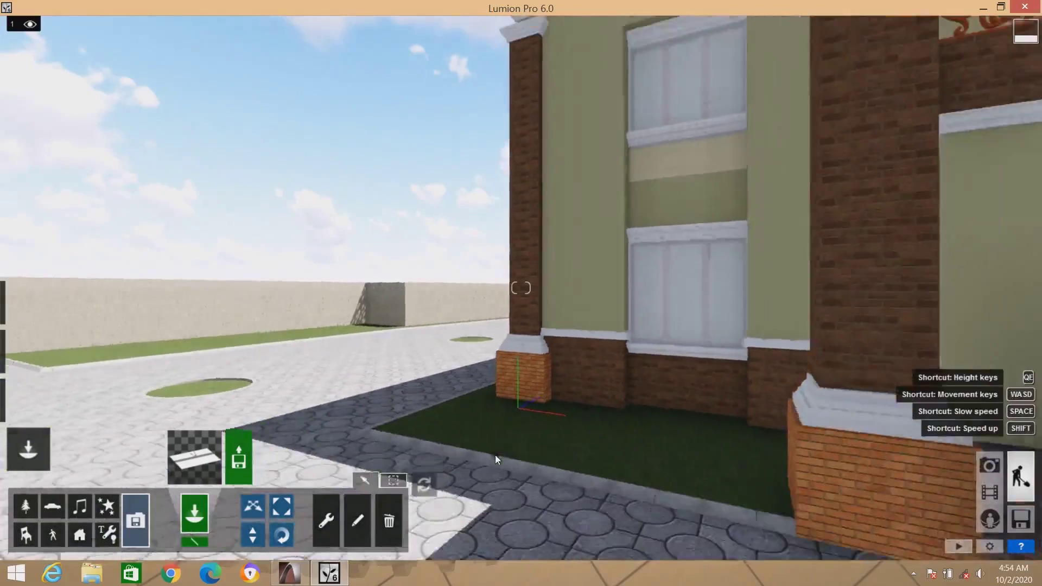
pyautogui.press('s')
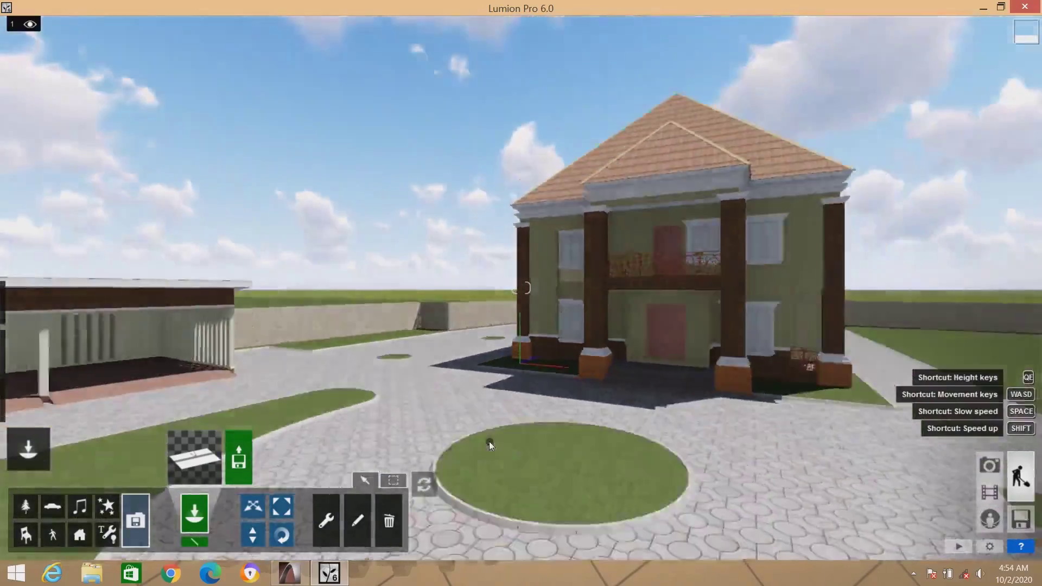